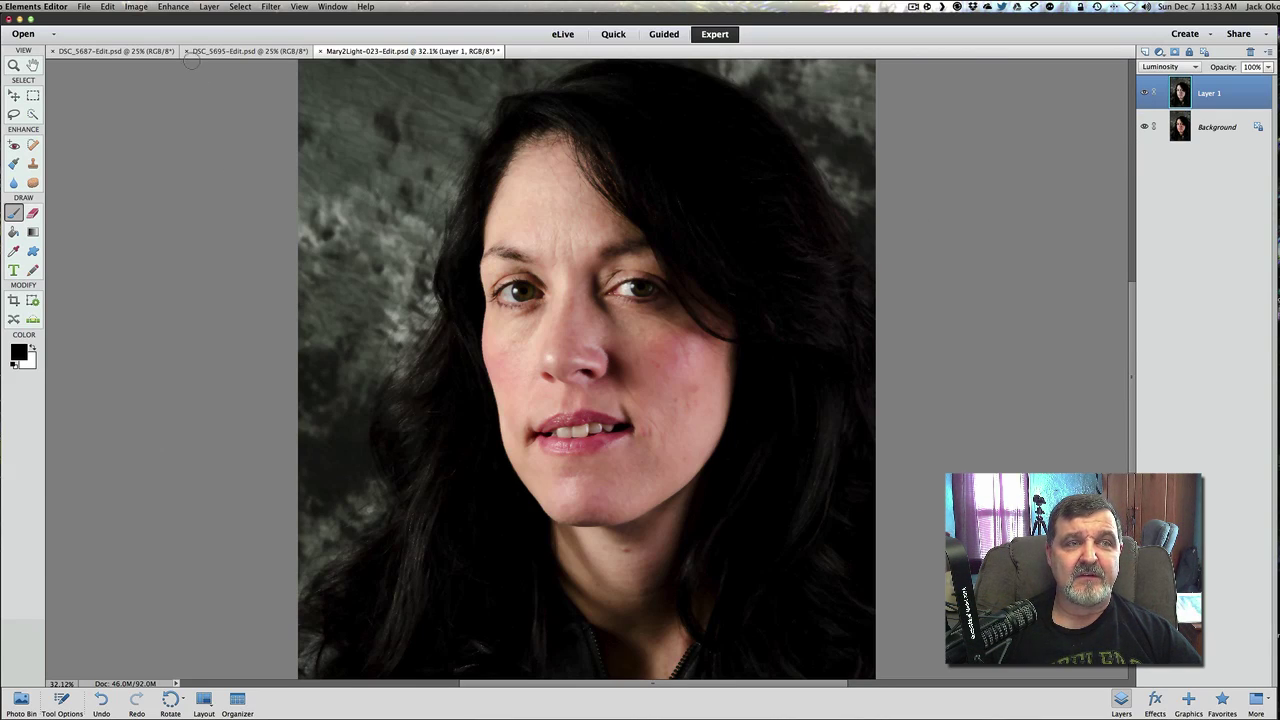
# Revert the portrait to its last saved state with Edit > Revert, discarding Layer 1
pyautogui.click(107, 7)
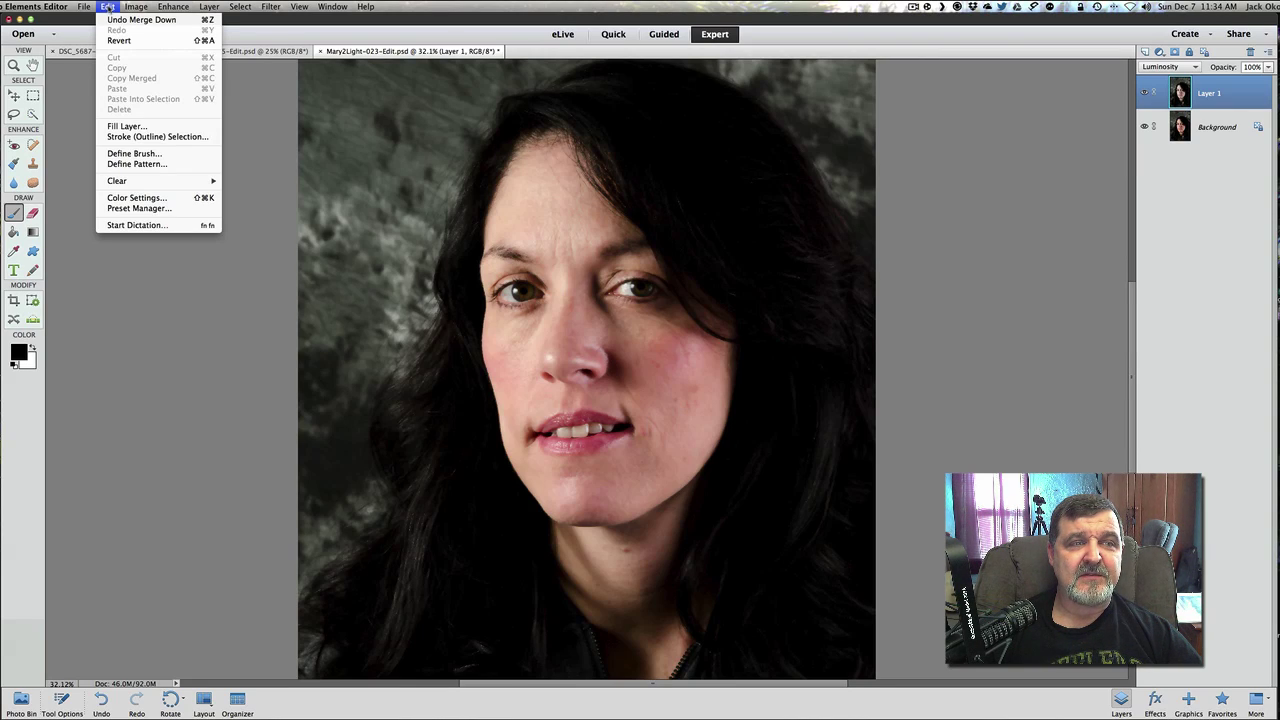
pyautogui.click(120, 40)
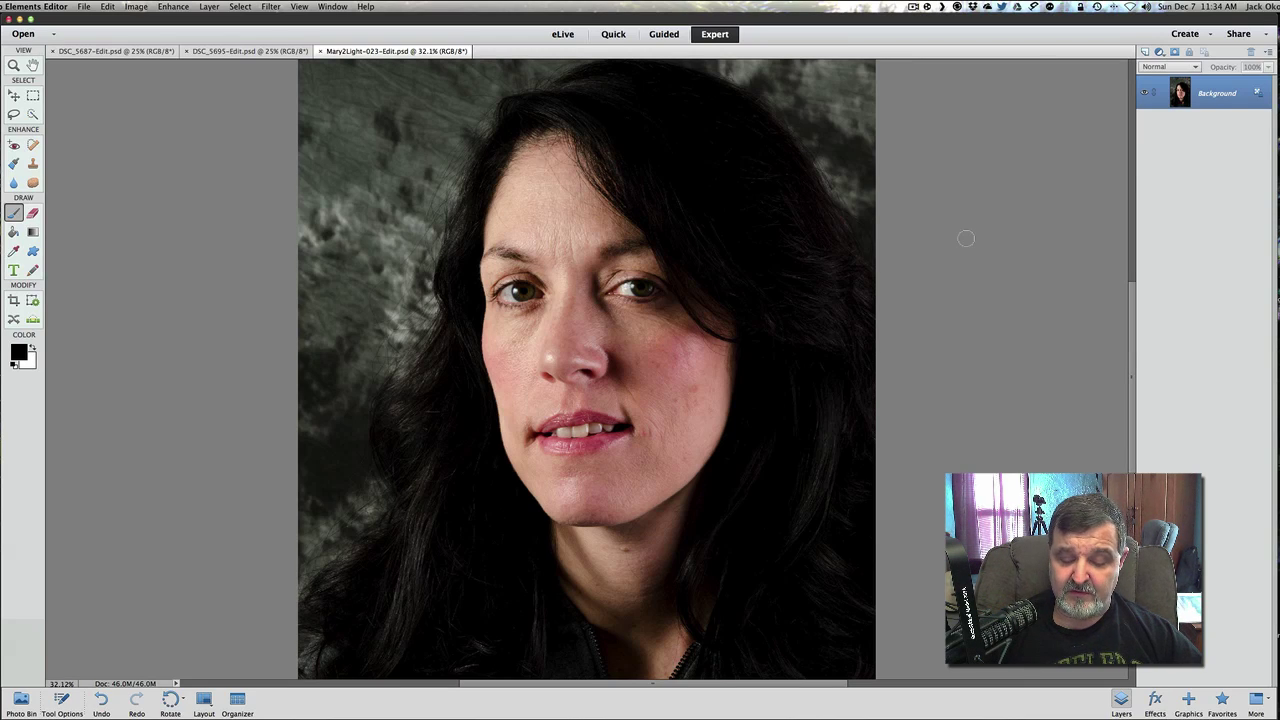
# Duplicate the photo layer twice and apply High Pass at a 4.0-pixel radius to the top copy
pyautogui.press('super+j')
pyautogui.press('super+j')
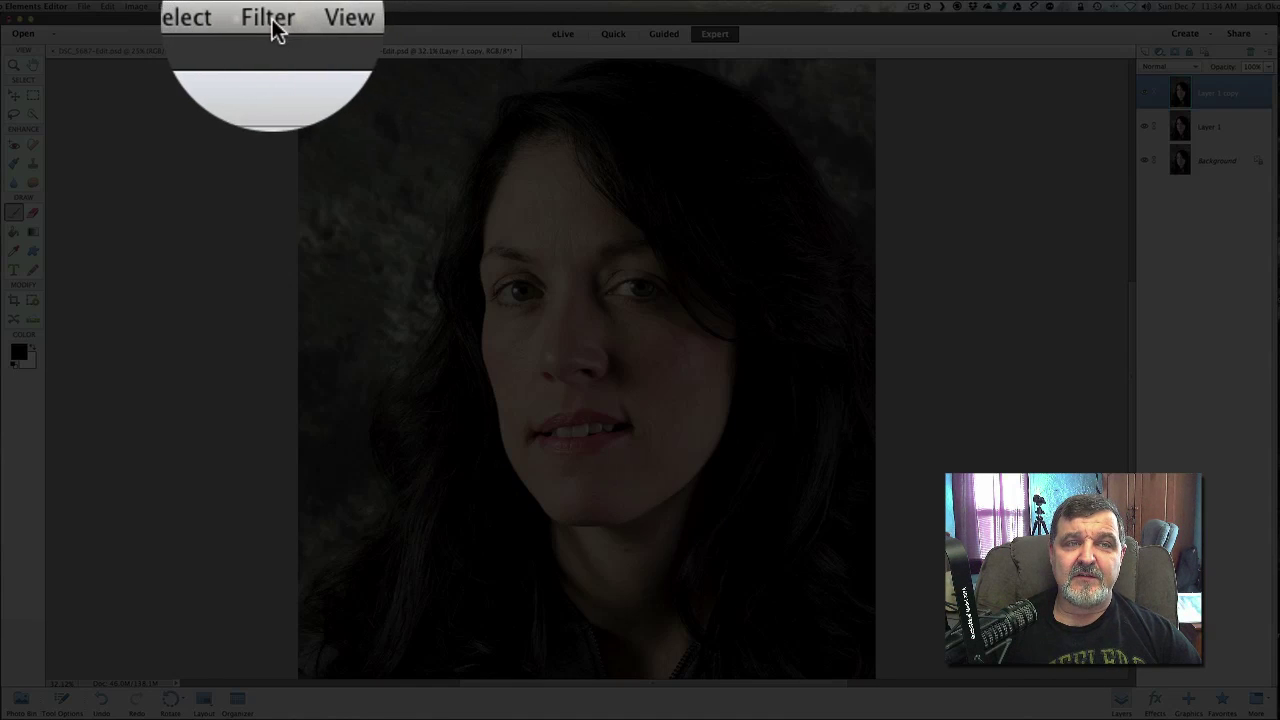
pyautogui.click(270, 8)
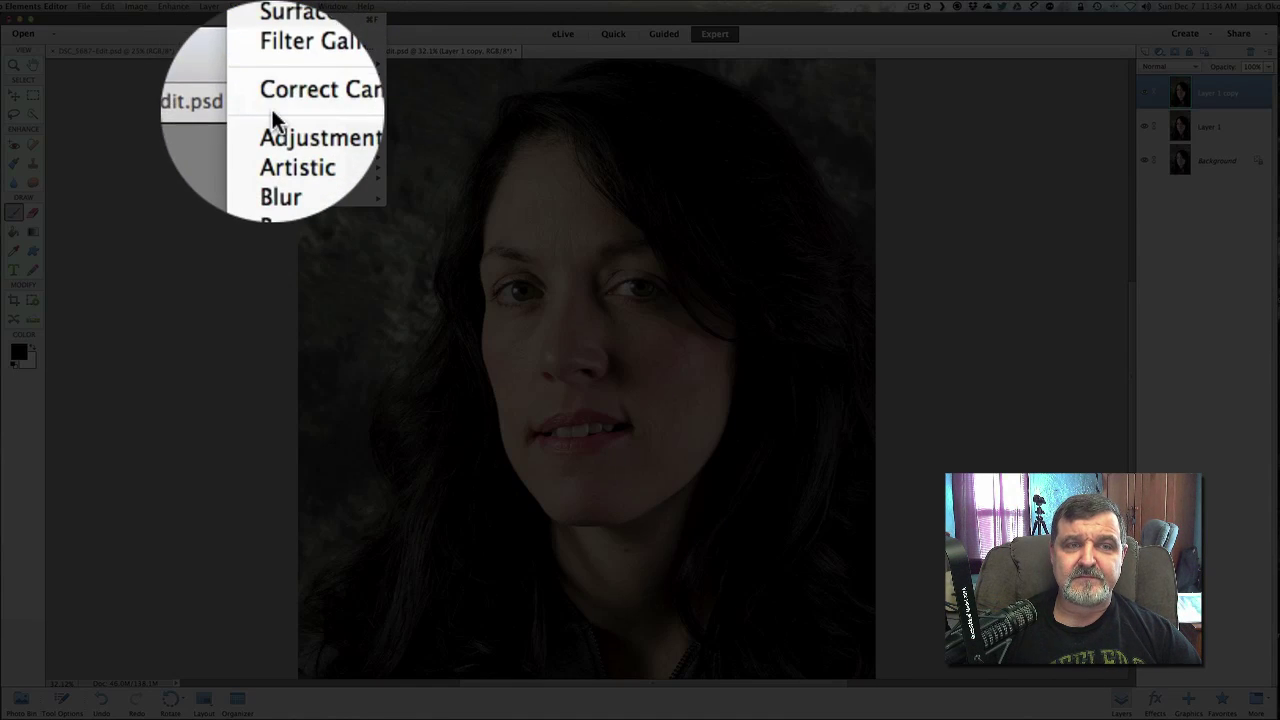
pyautogui.moveTo(290, 177)
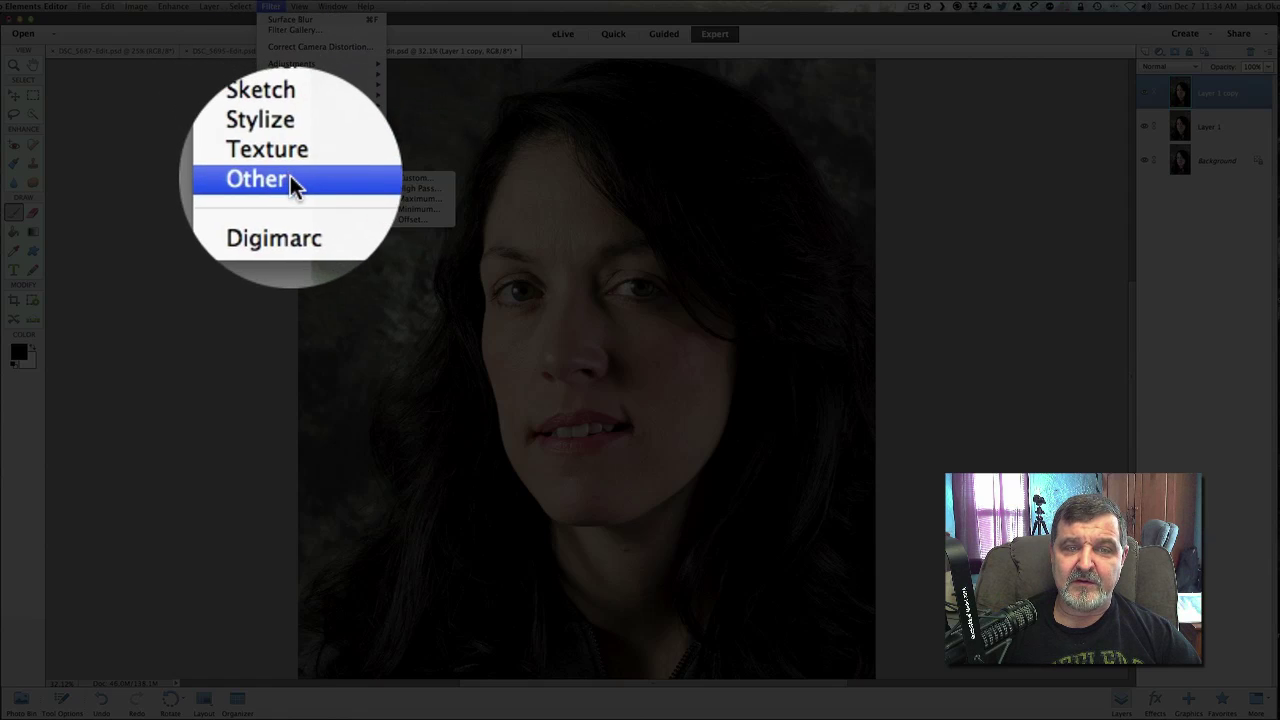
pyautogui.click(406, 190)
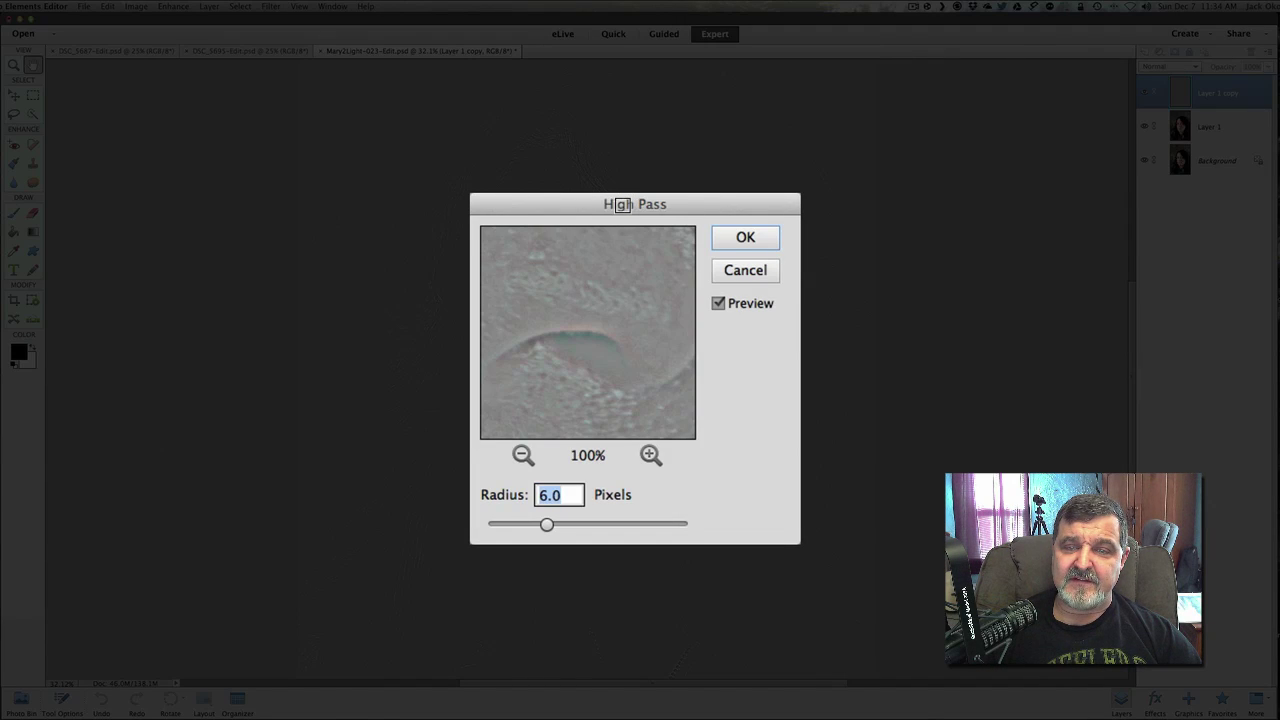
pyautogui.moveTo(624, 205); pyautogui.dragTo(617, 163)
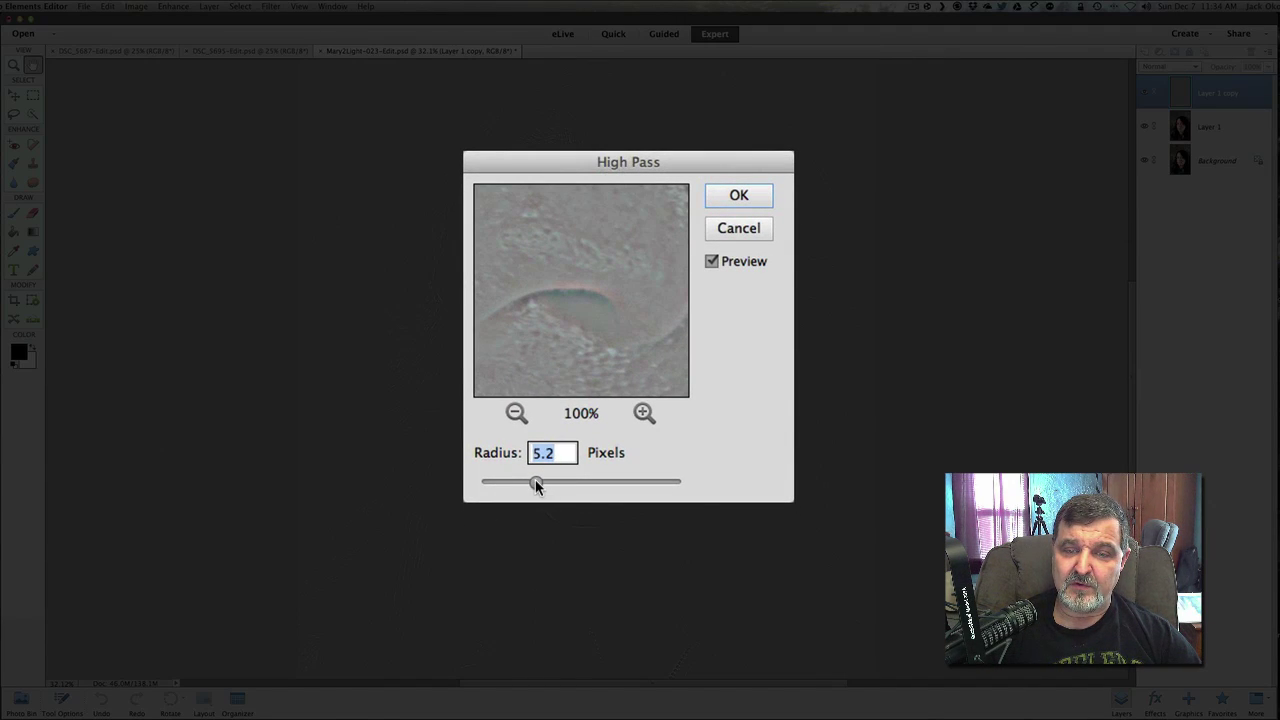
pyautogui.moveTo(534, 479); pyautogui.dragTo(521, 478)
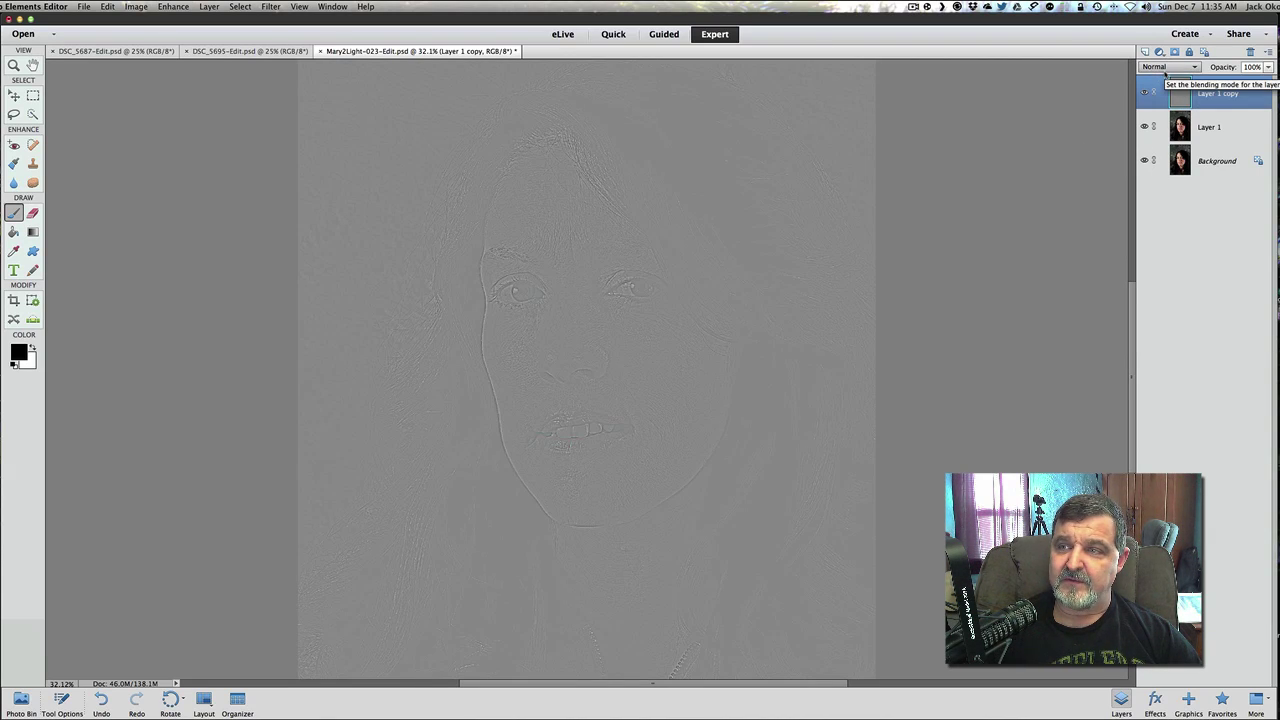
# Set the Layer 1 copy blend mode to Vivid Light with 70% opacity
pyautogui.click(1168, 67)
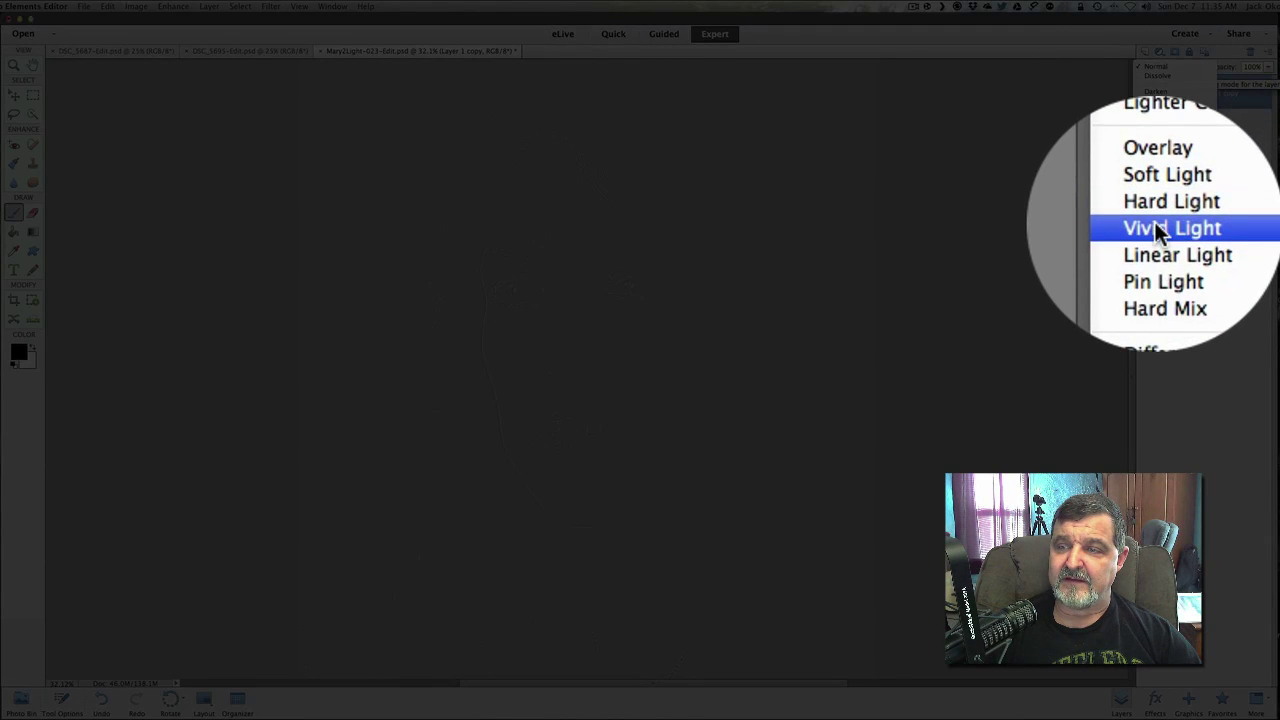
pyautogui.click(1155, 226)
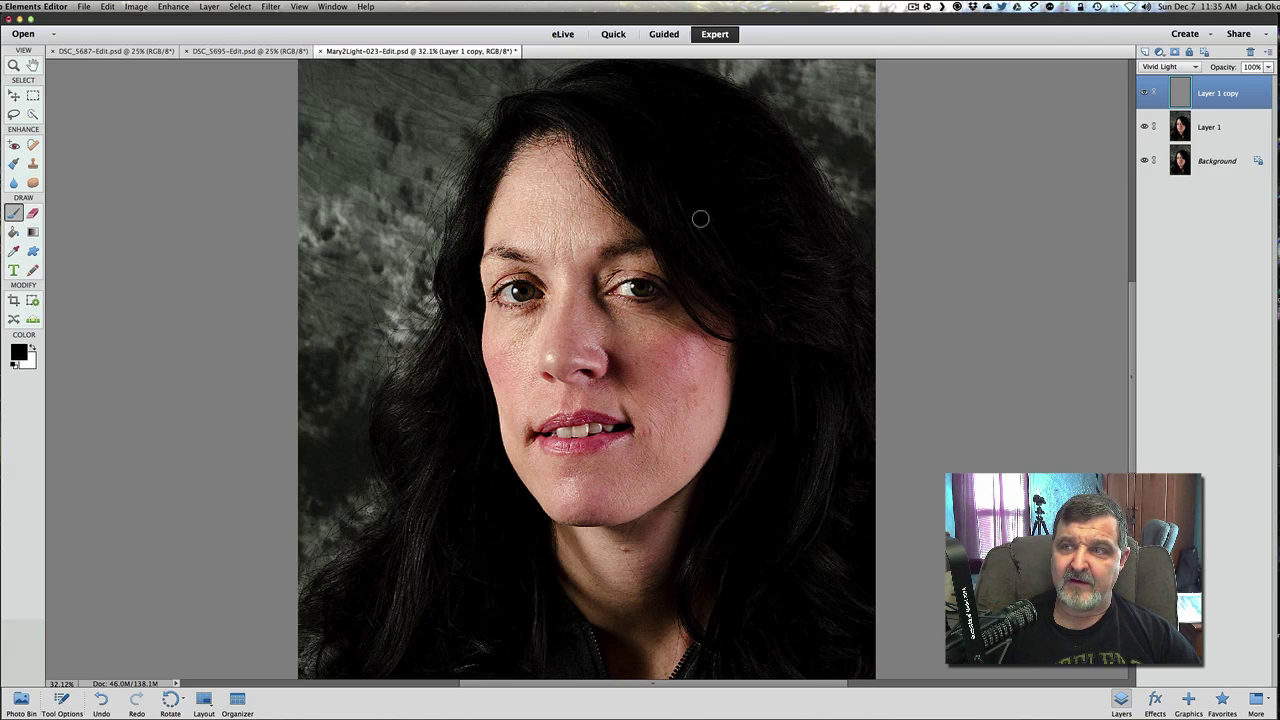
pyautogui.moveTo(1226, 67); pyautogui.dragTo(1210, 67)
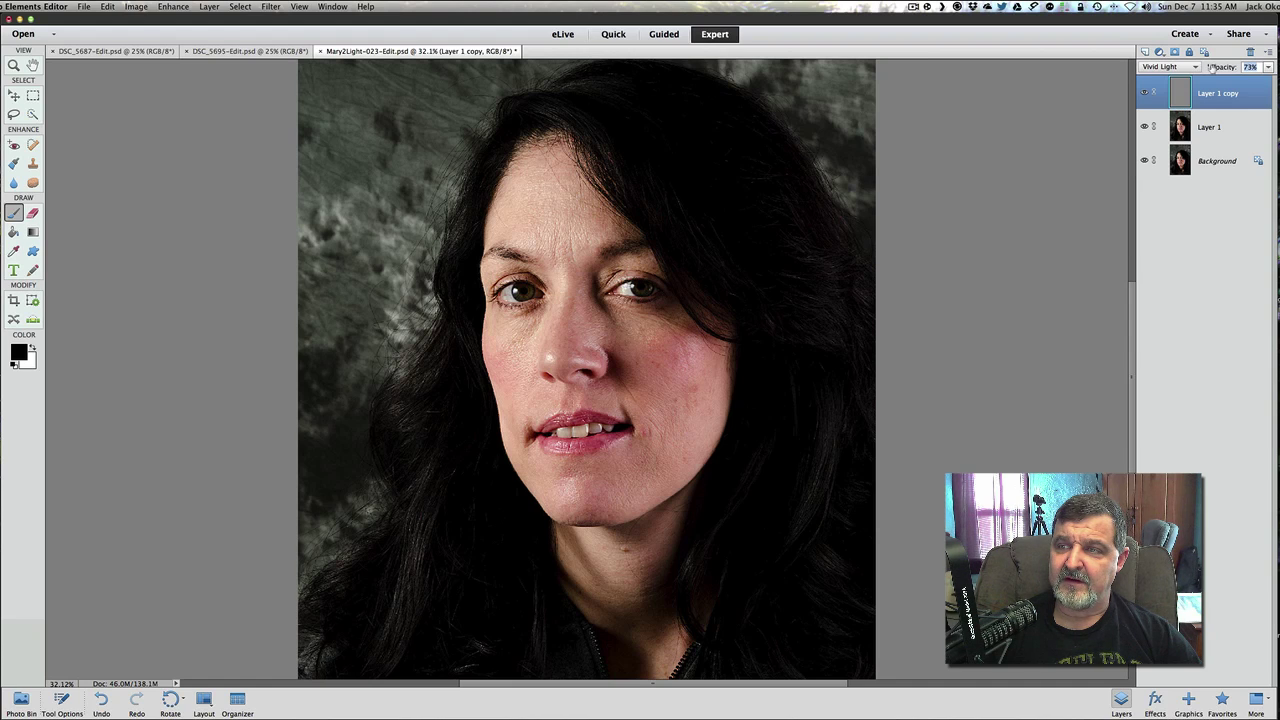
pyautogui.moveTo(1211, 67); pyautogui.dragTo(1209, 67)
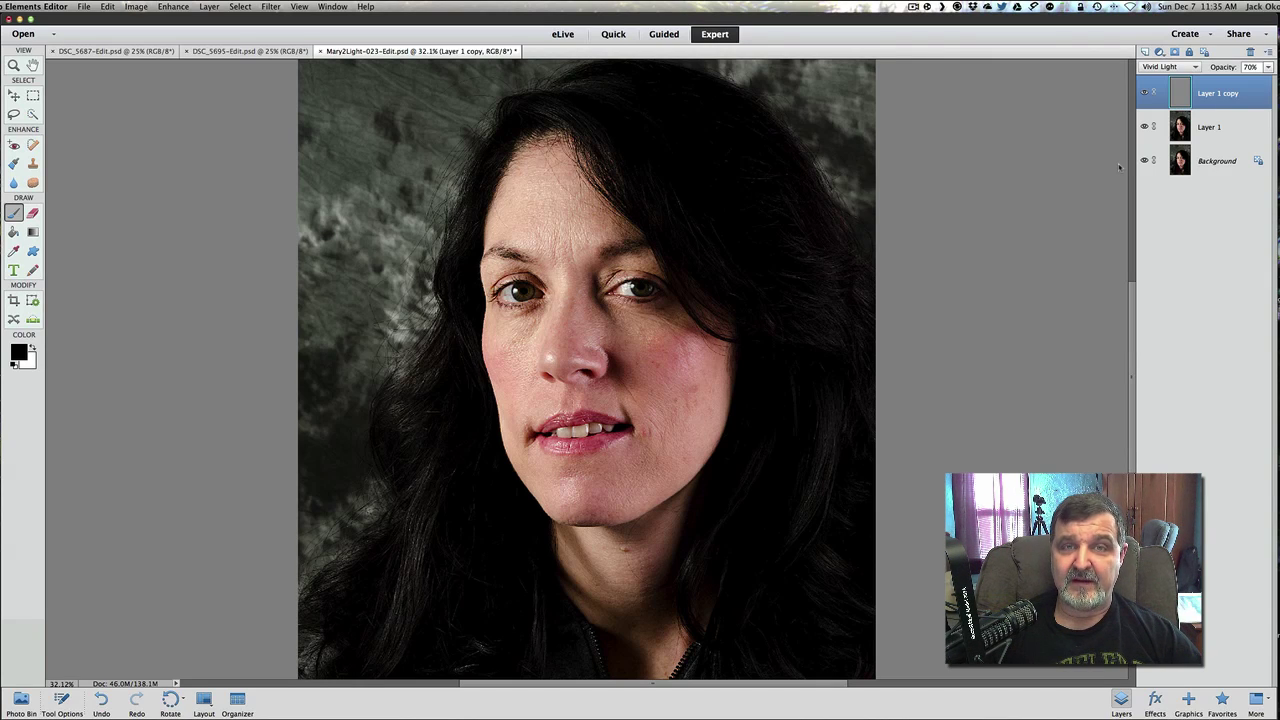
# Merge the sharpening layer down into Layer 1 (Cmd+E) and duplicate Layer 1 (Cmd+J)
pyautogui.press('super+e')
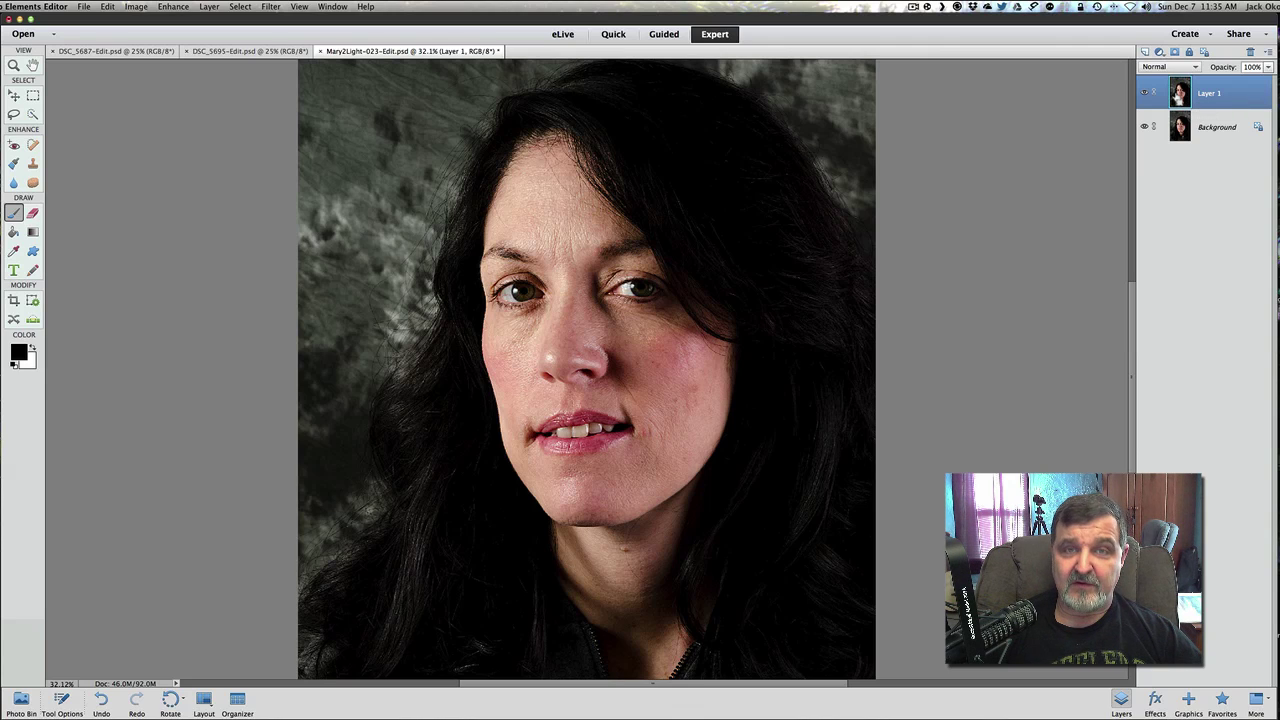
pyautogui.press('super+j')
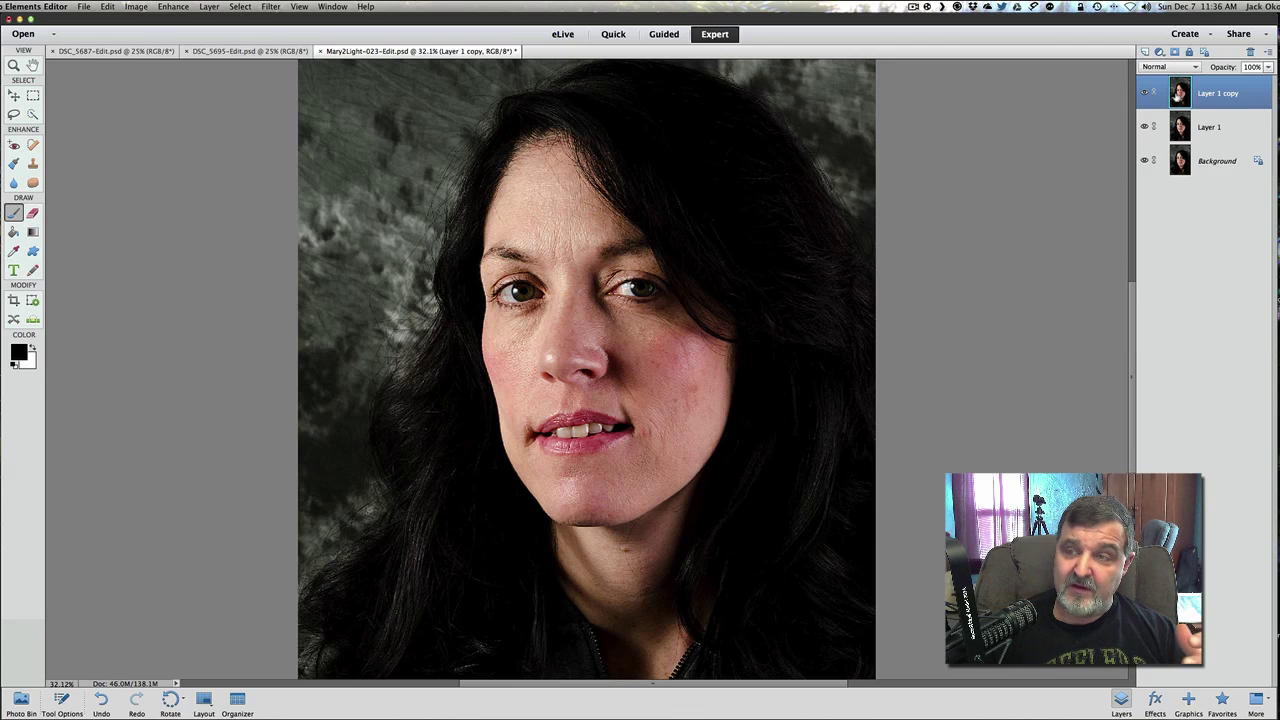
# Apply Filter > Other > High Pass with a 6.0-pixel radius to the new Layer 1 copy
pyautogui.click(270, 8)
pyautogui.moveTo(282, 180)
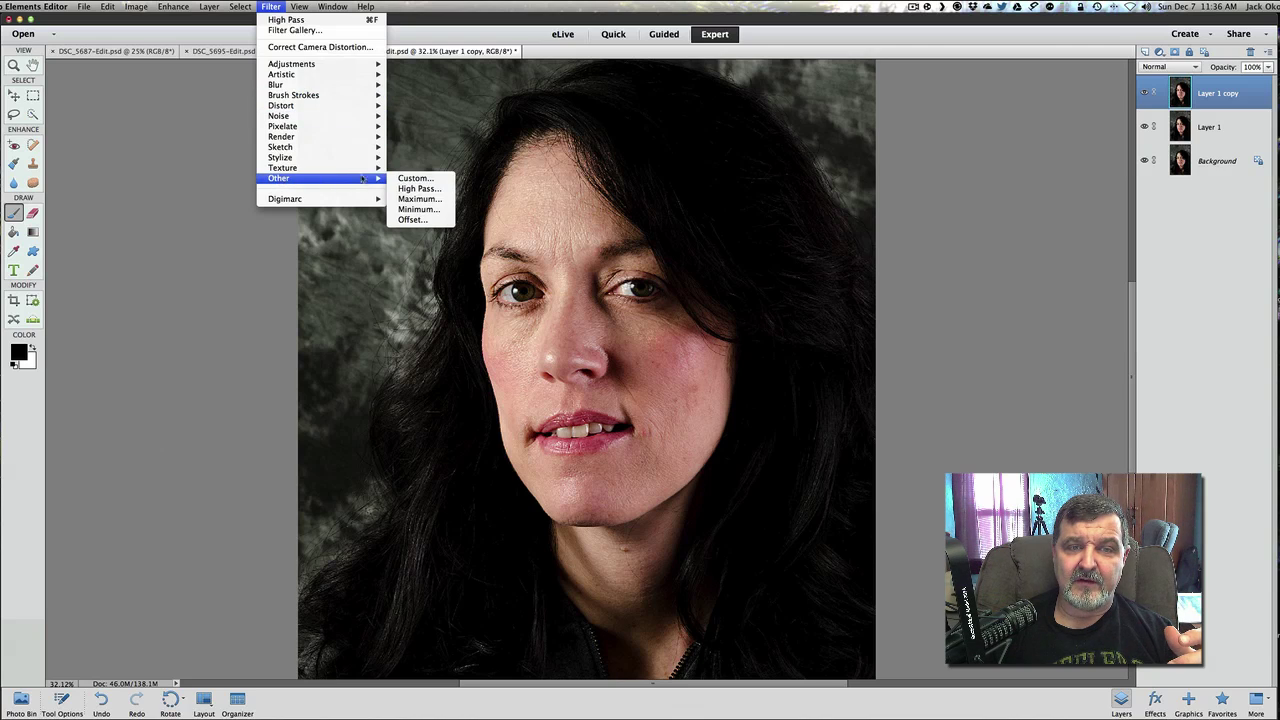
pyautogui.click(410, 189)
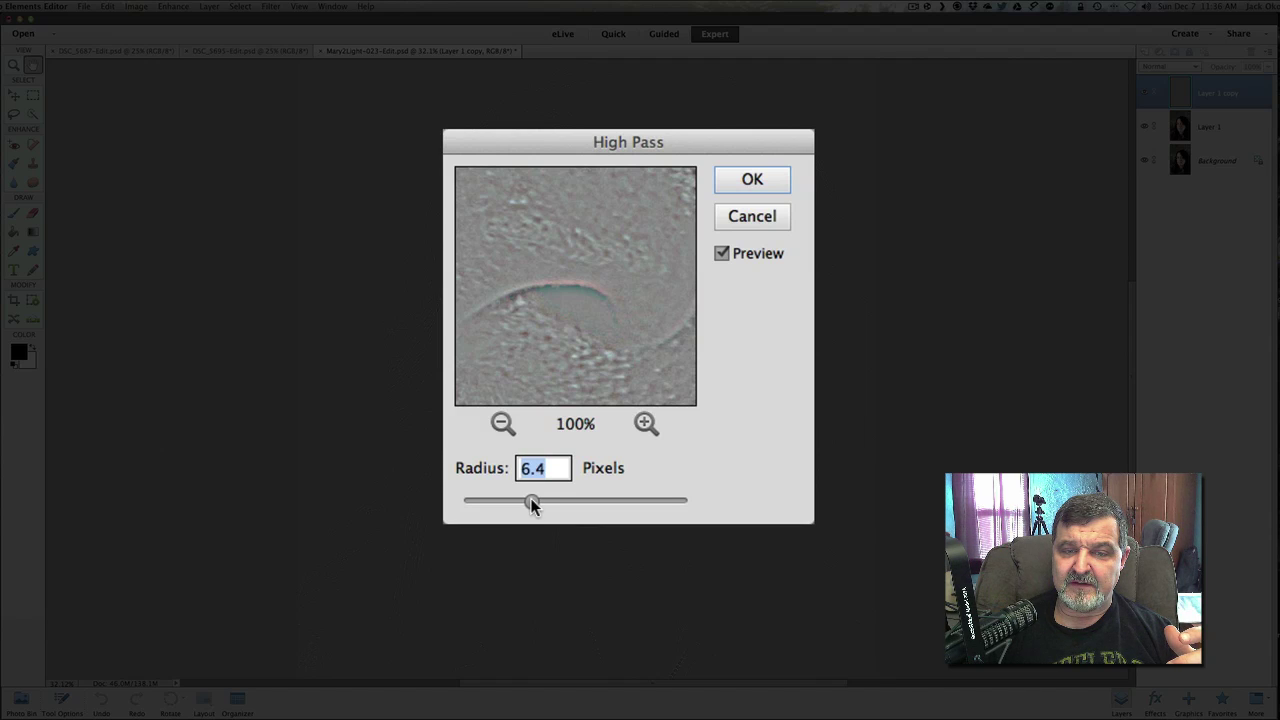
pyautogui.moveTo(527, 500); pyautogui.dragTo(530, 501)
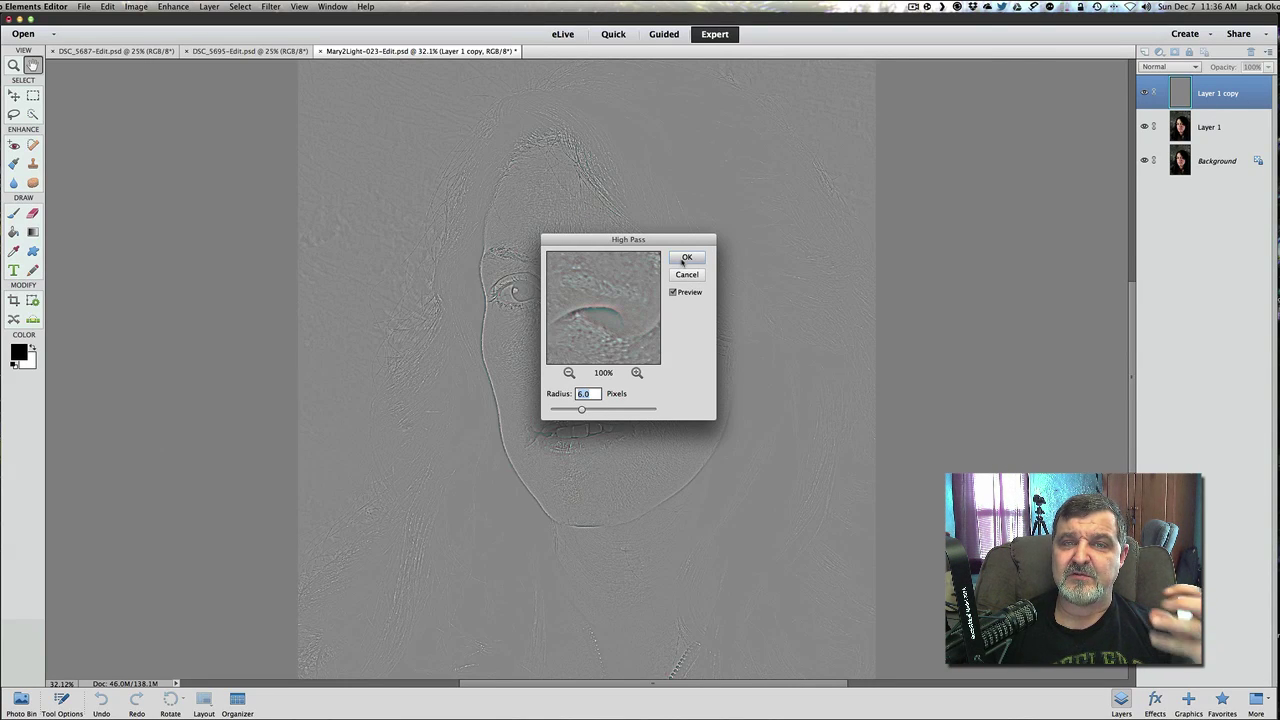
pyautogui.click(684, 259)
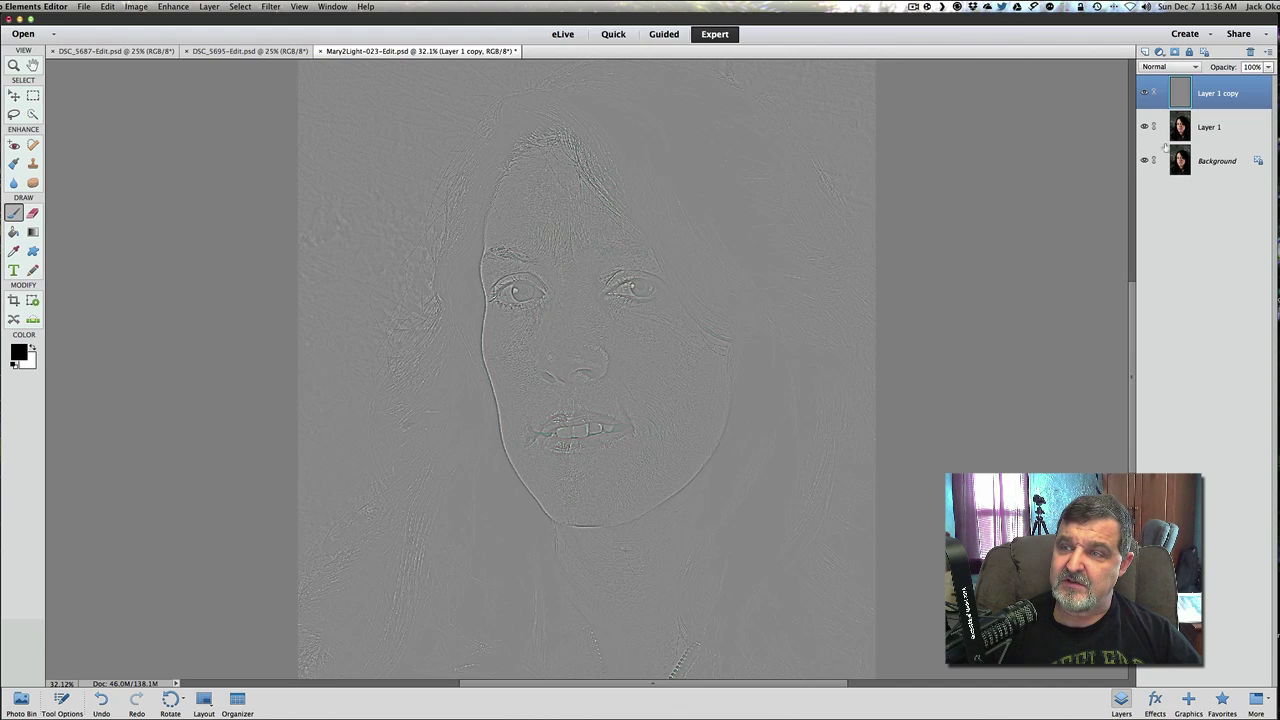
# Switch the Layer 1 copy to Color blend mode and lower its opacity to 40%
pyautogui.click(1170, 66)
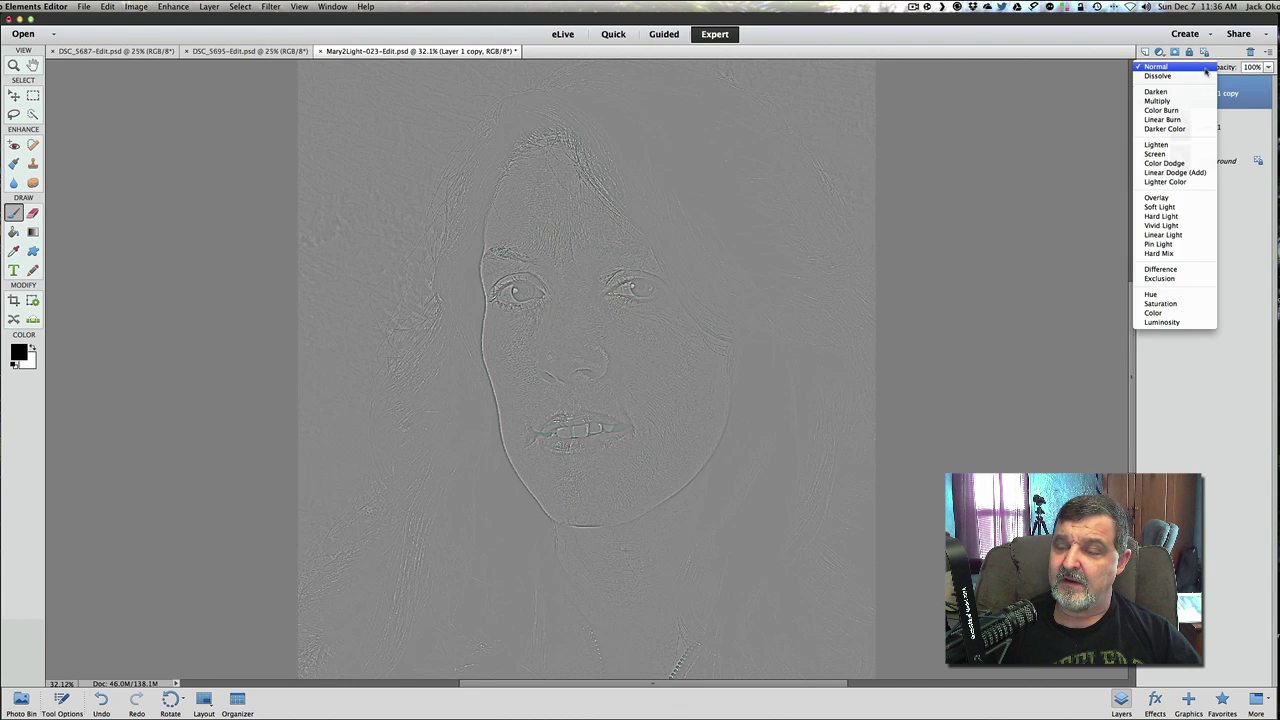
pyautogui.click(1152, 313)
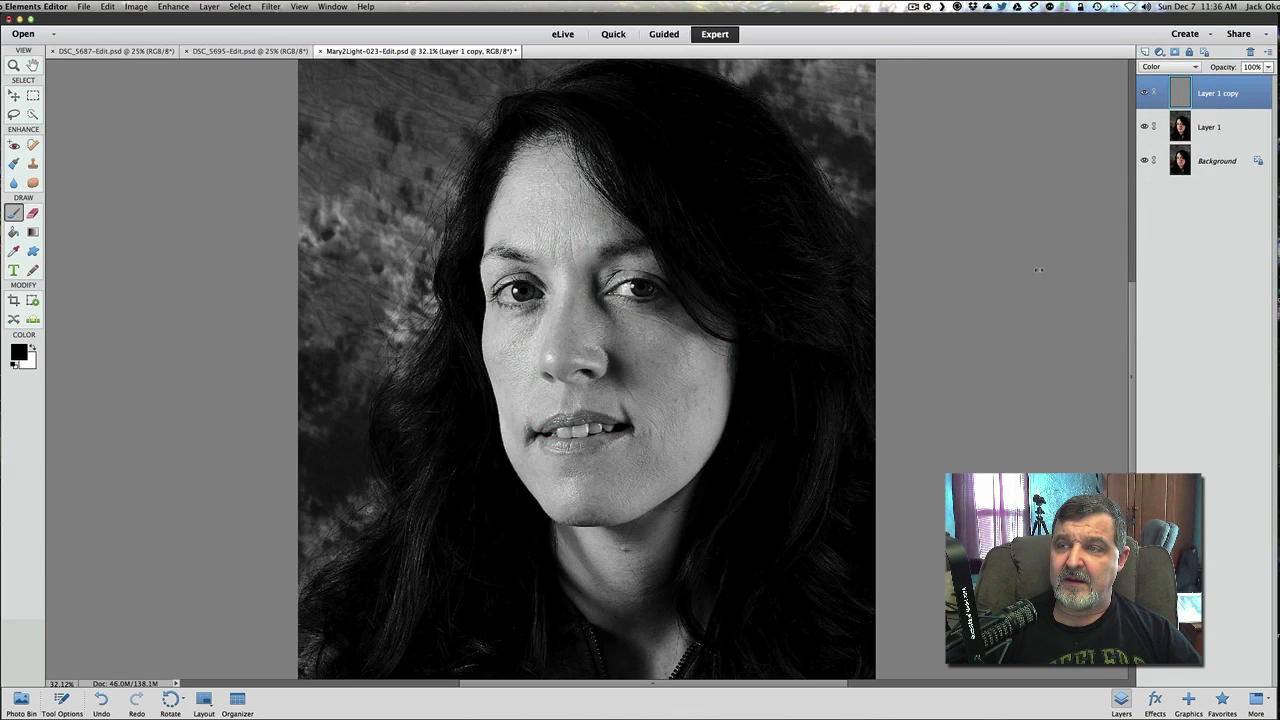
pyautogui.moveTo(1225, 67); pyautogui.dragTo(1190, 67)
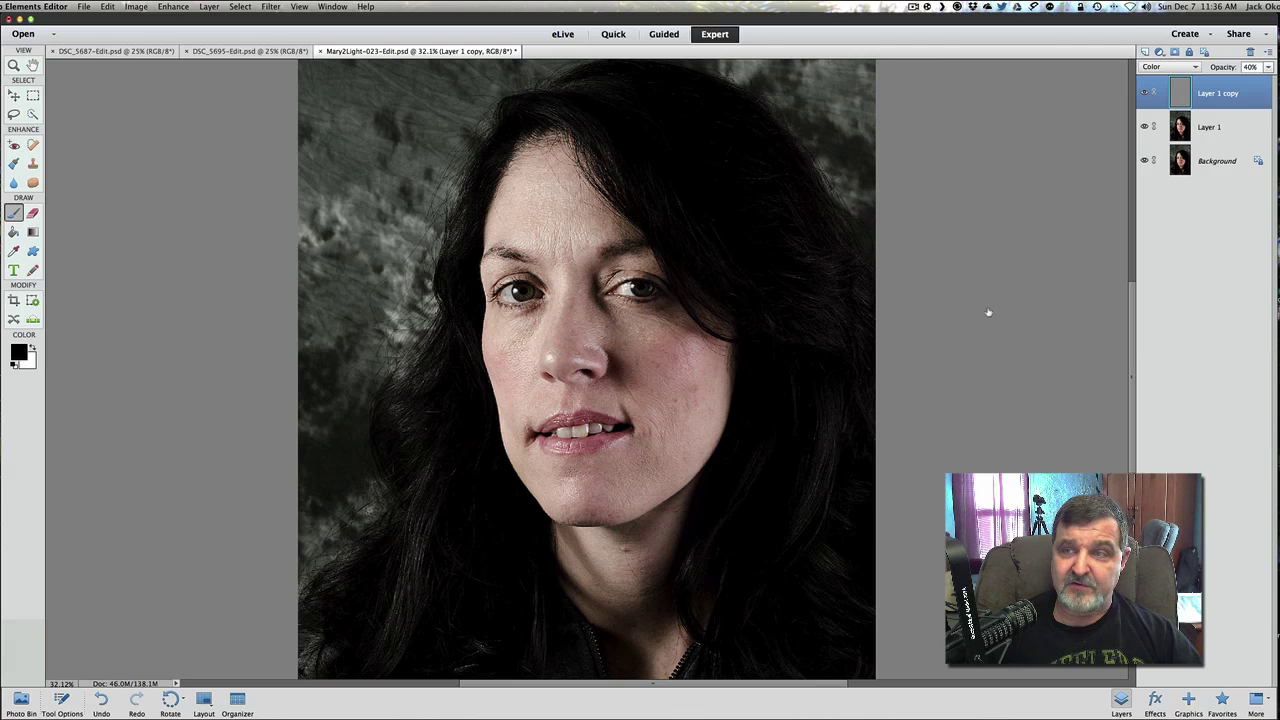
# Merge the Color layer down into Layer 1 (Cmd+E) and duplicate Layer 1 again (Cmd+J)
pyautogui.press('super+e')
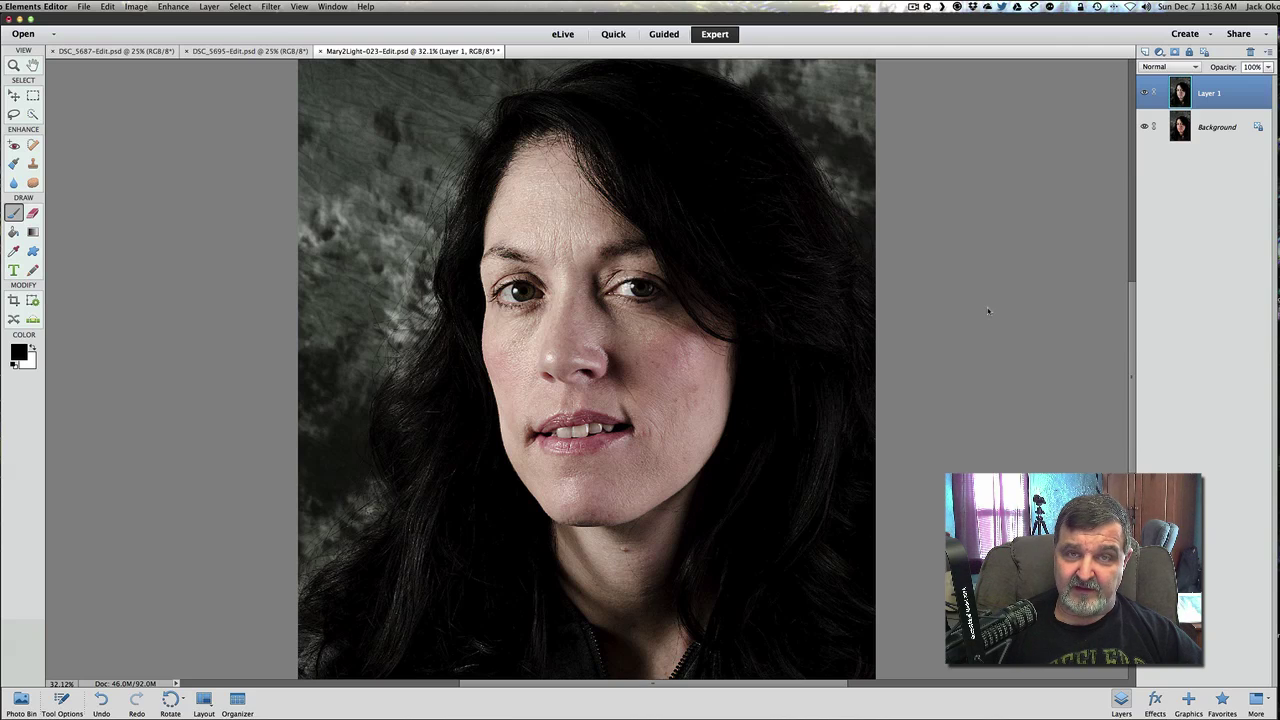
pyautogui.press('super+j')
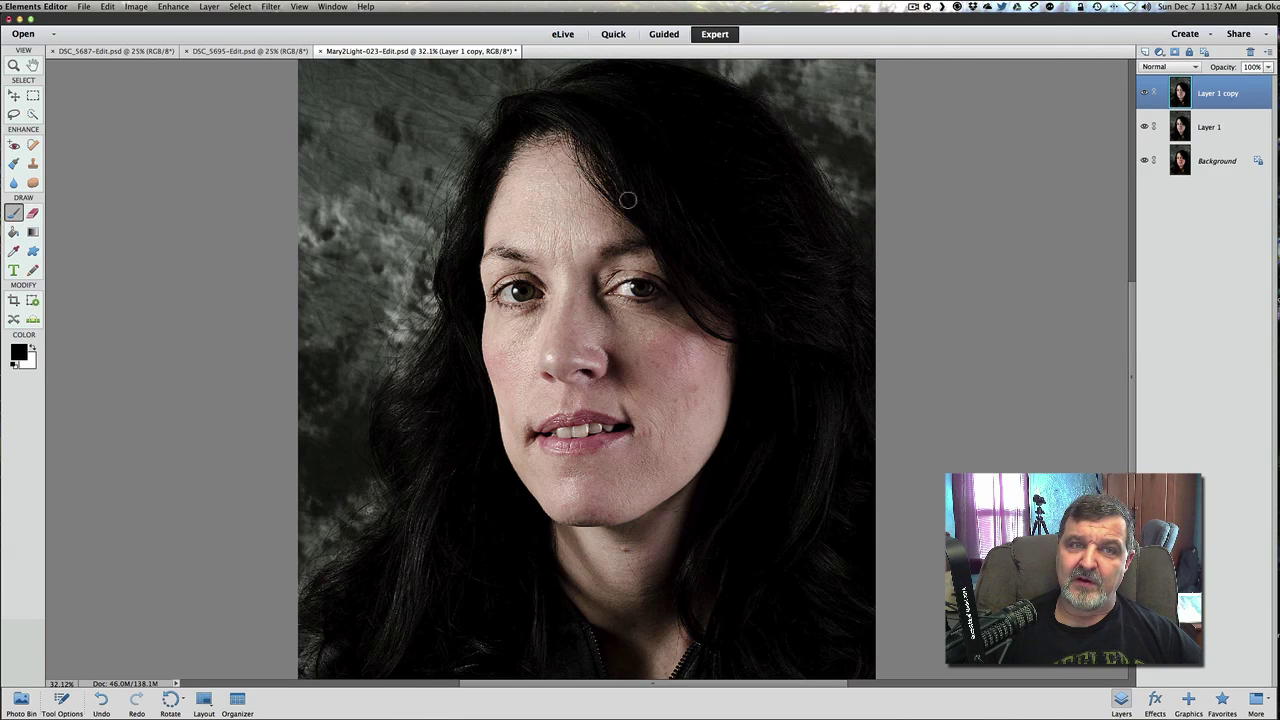
# Blur the top Layer 1 copy with Filter > Blur > Gaussian Blur at a 4.0-pixel radius
pyautogui.click(270, 8)
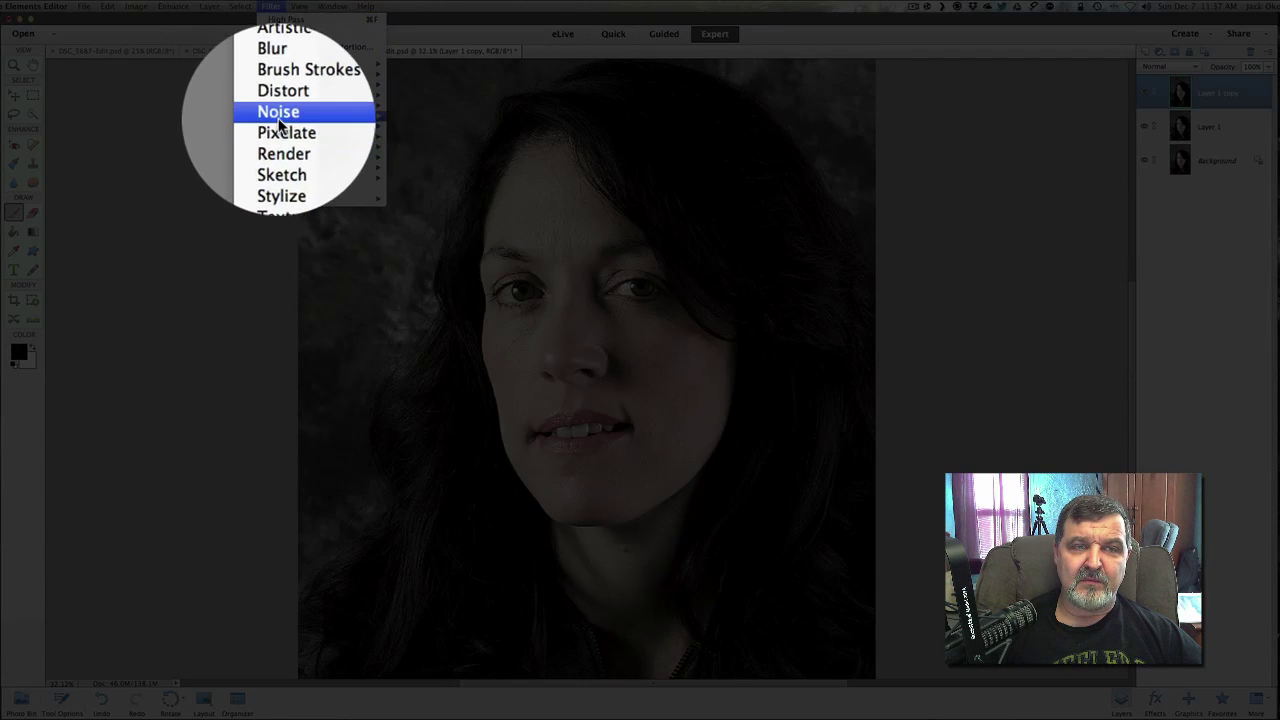
pyautogui.moveTo(340, 96)
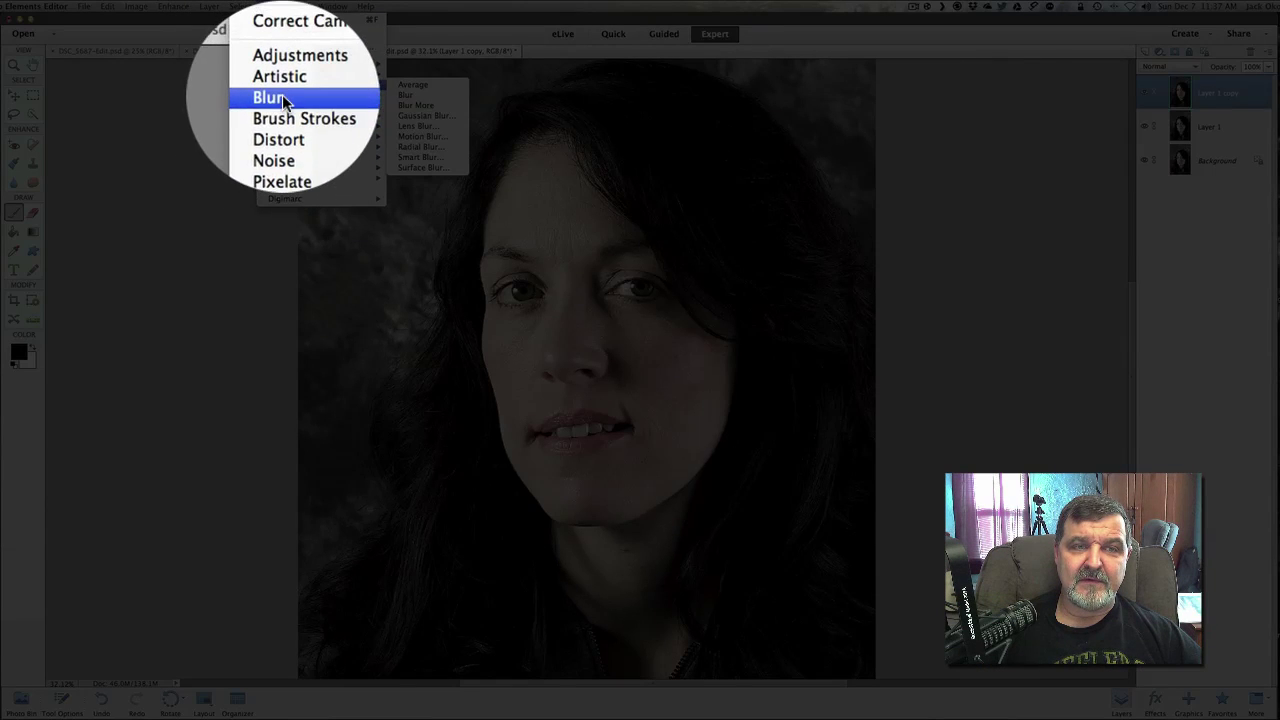
pyautogui.click(414, 114)
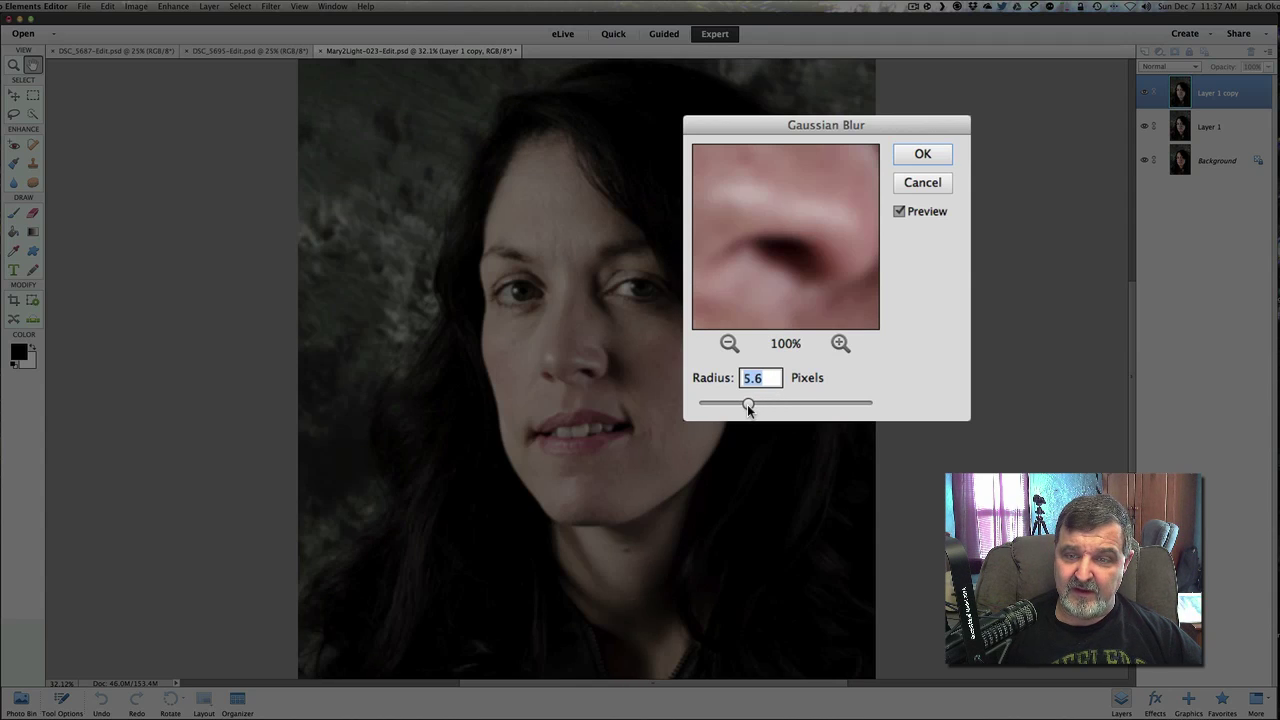
pyautogui.moveTo(731, 400); pyautogui.dragTo(735, 398)
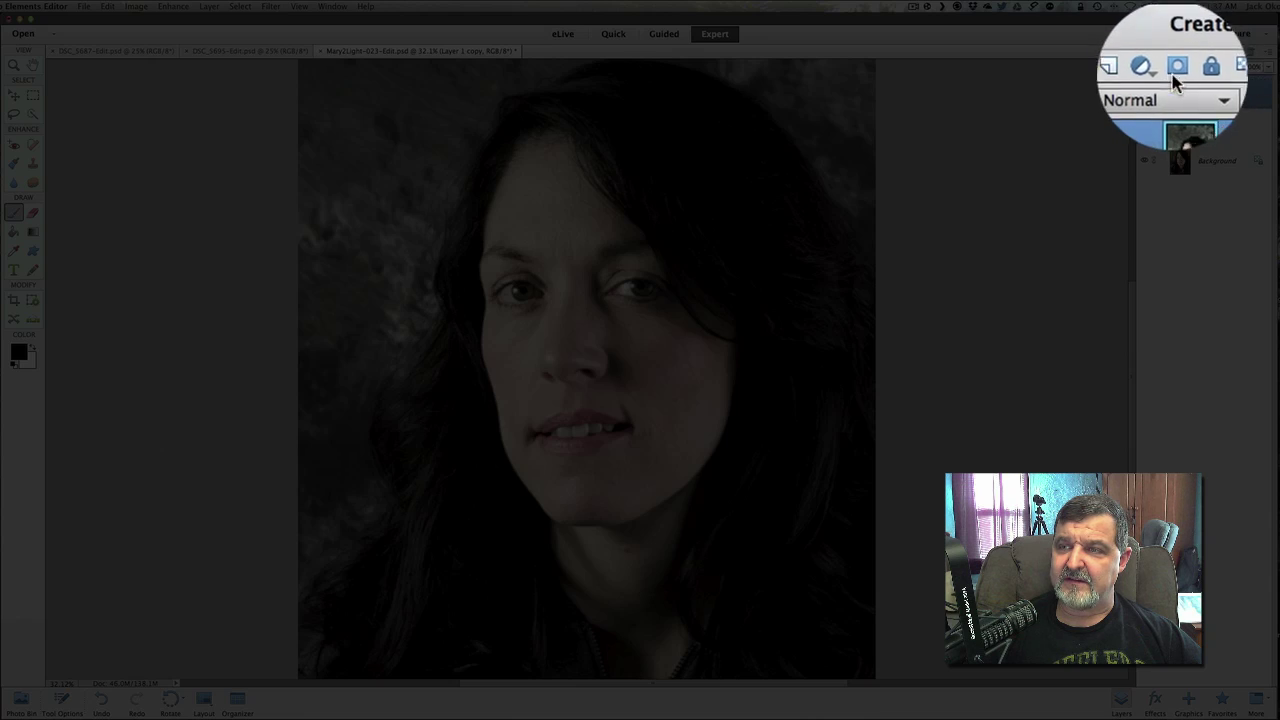
# Add a layer mask to Layer 1 copy and fill it with 50% Gray via Edit > Fill Layer
pyautogui.click(1177, 82)
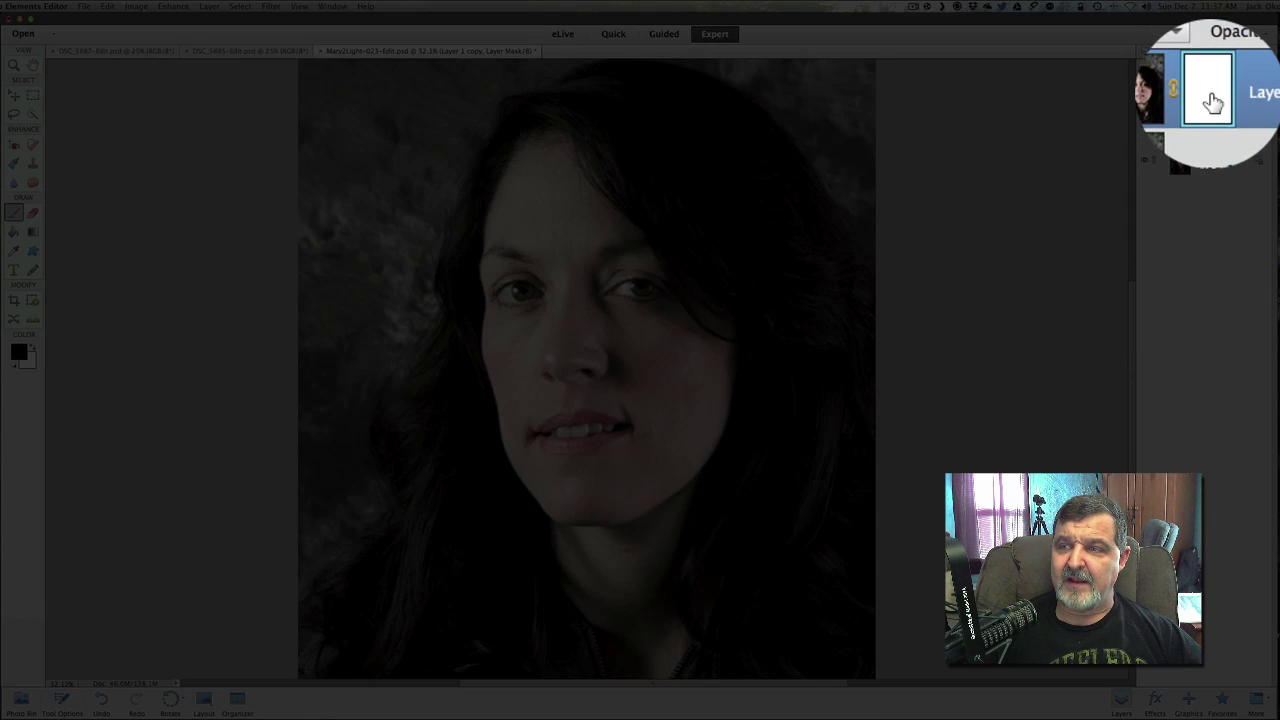
pyautogui.click(109, 8)
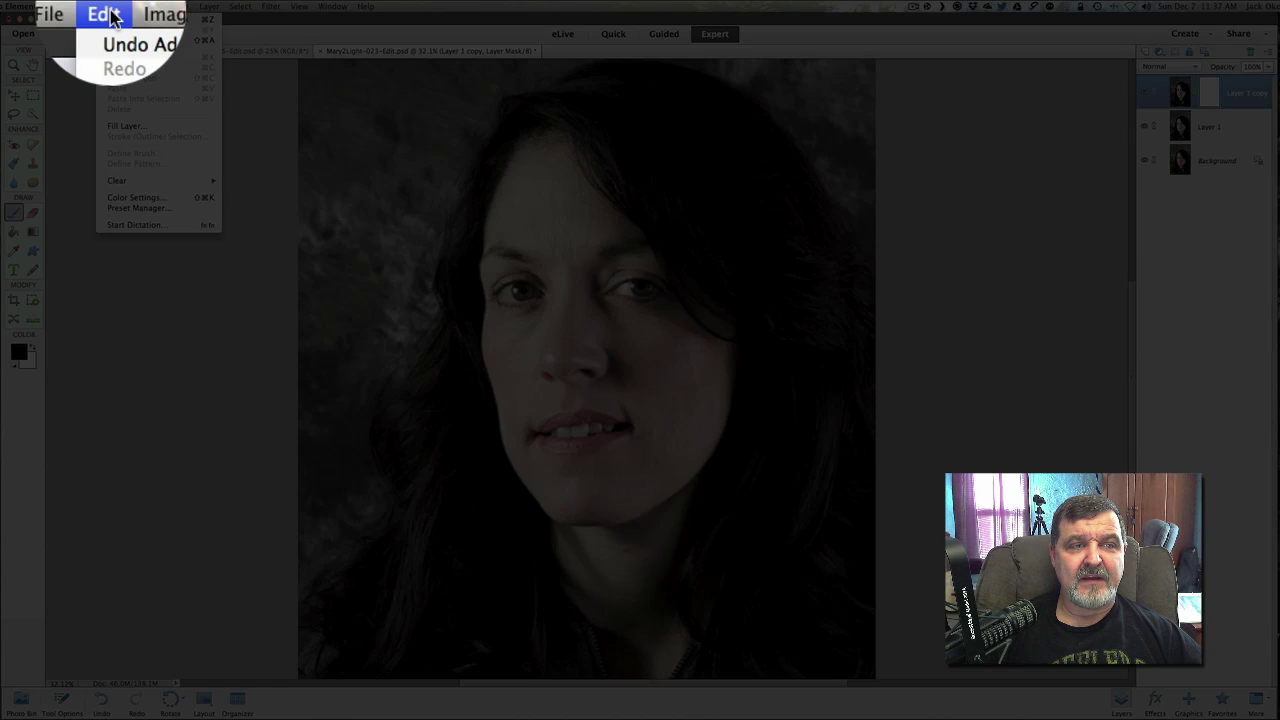
pyautogui.click(117, 130)
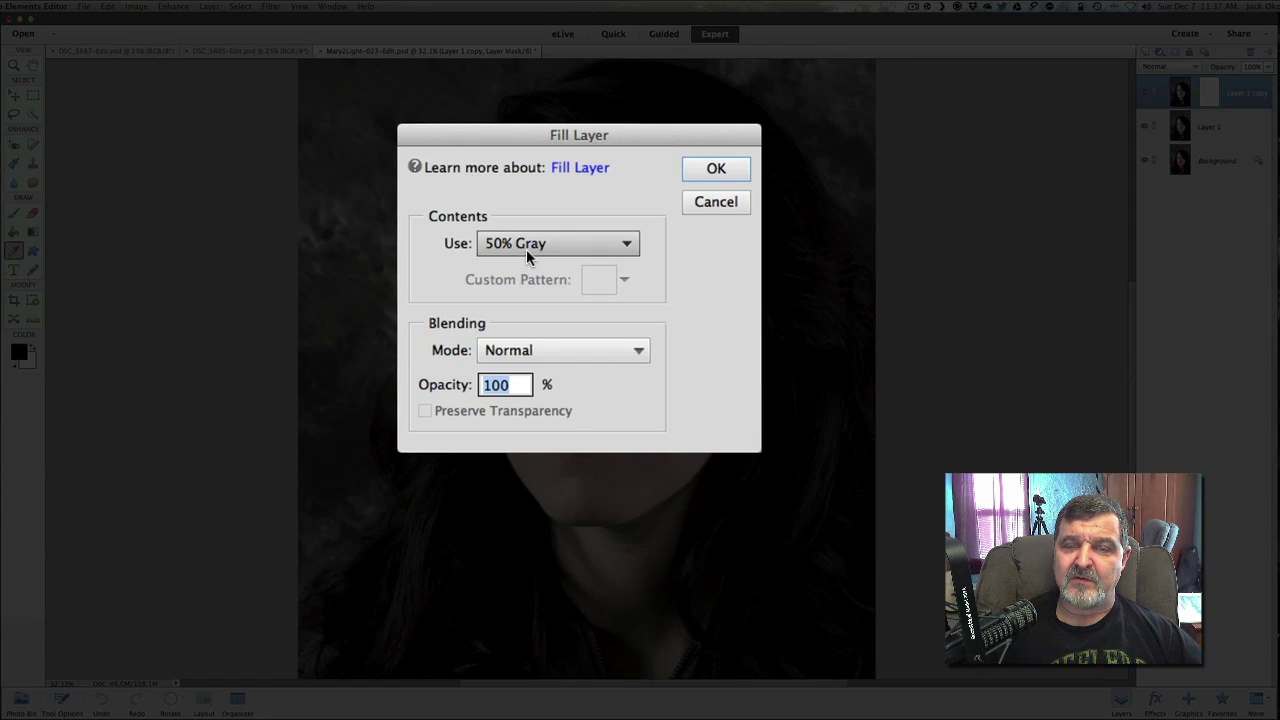
pyautogui.click(633, 245)
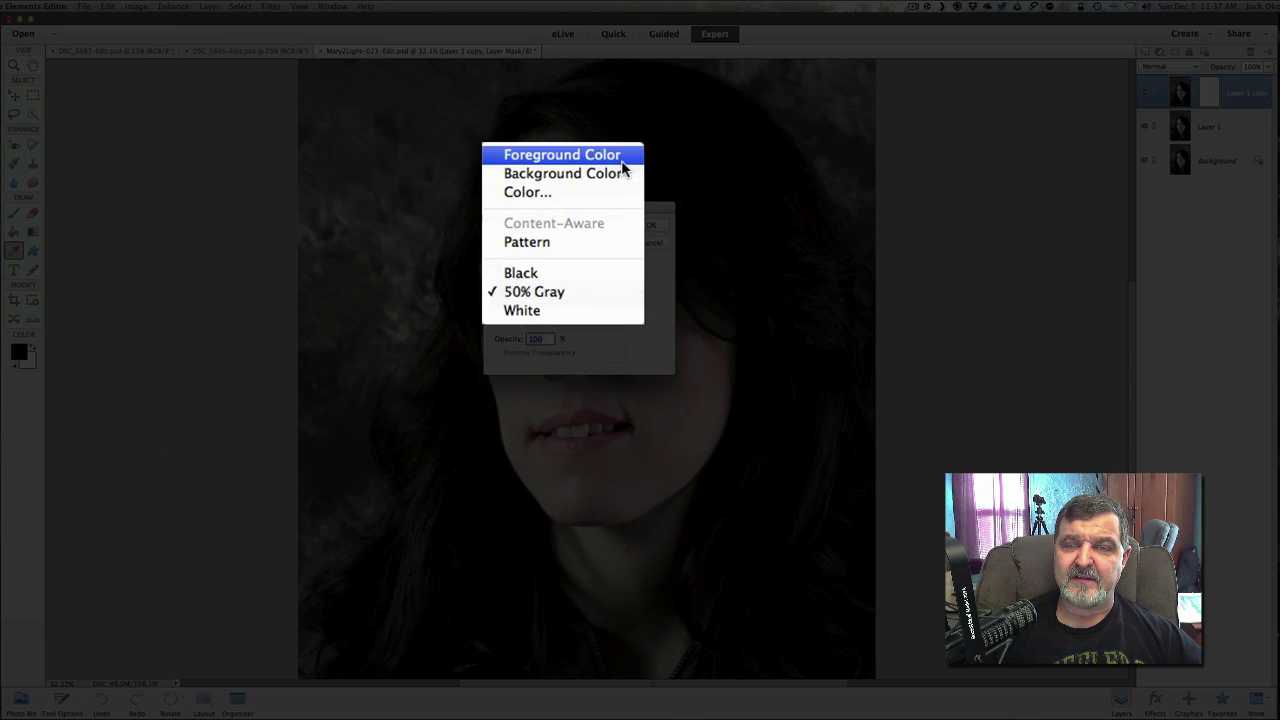
pyautogui.click(622, 155)
pyautogui.click(628, 248)
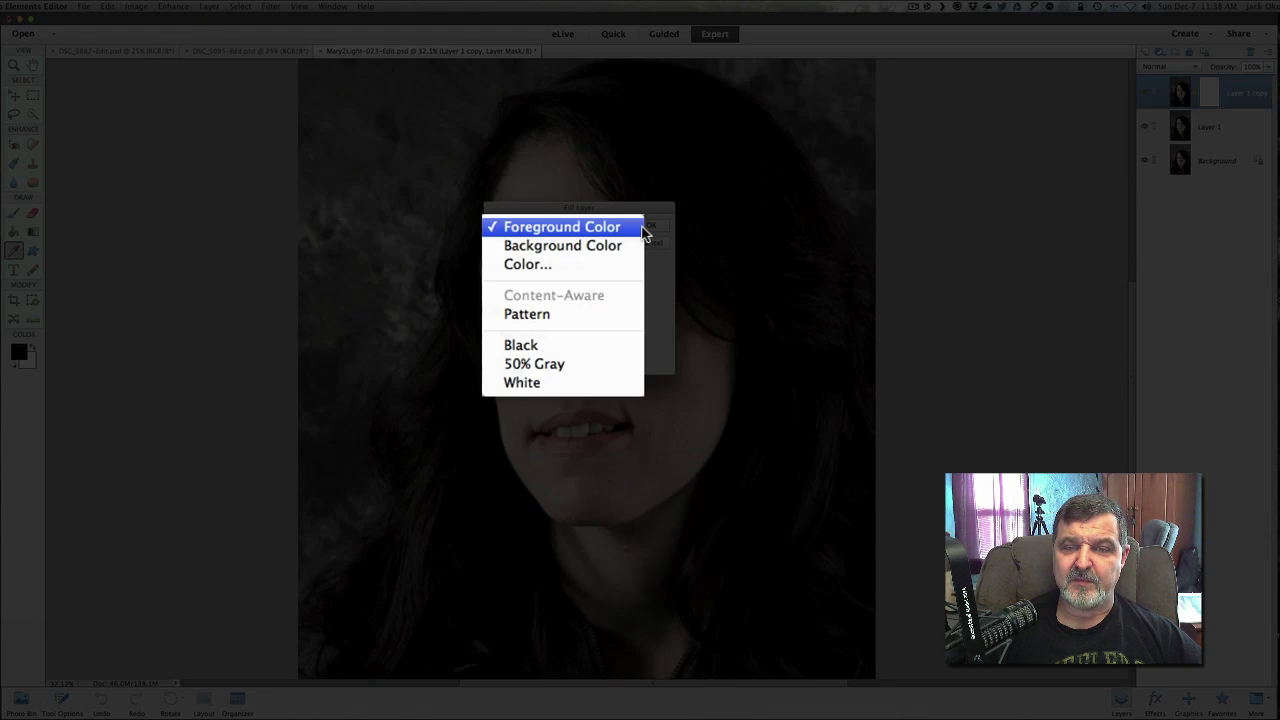
pyautogui.click(586, 364)
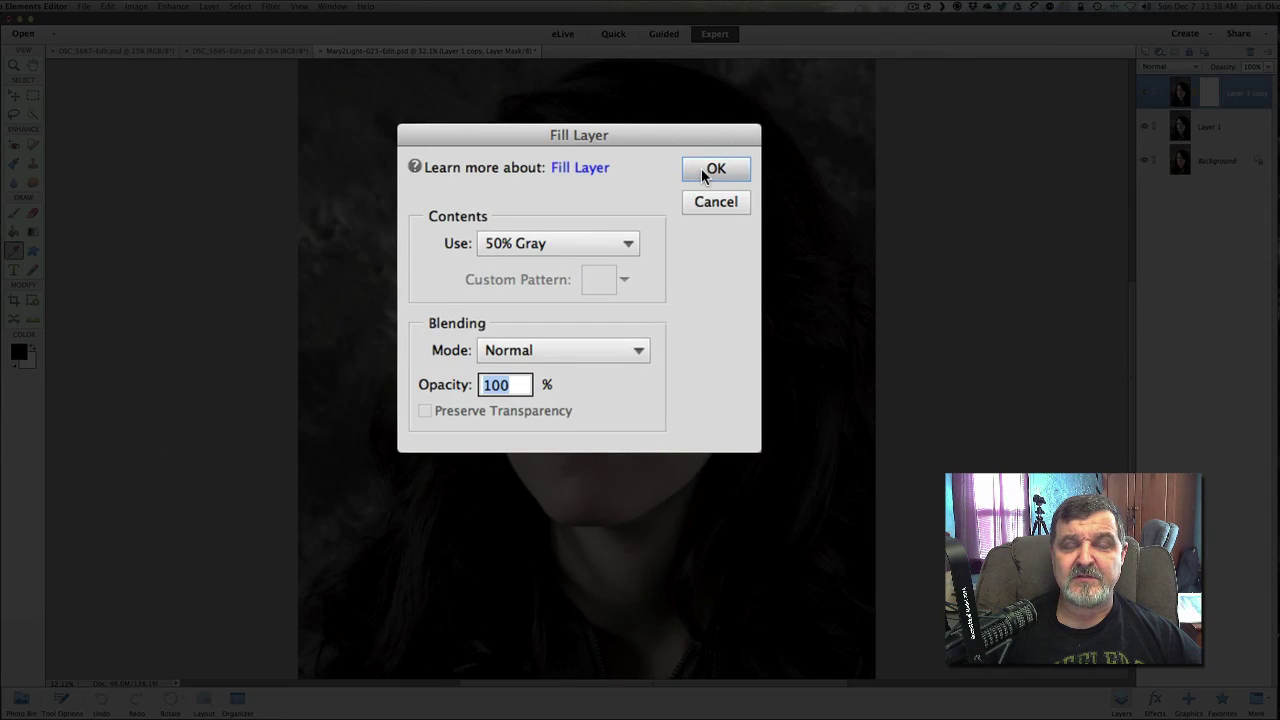
pyautogui.click(710, 170)
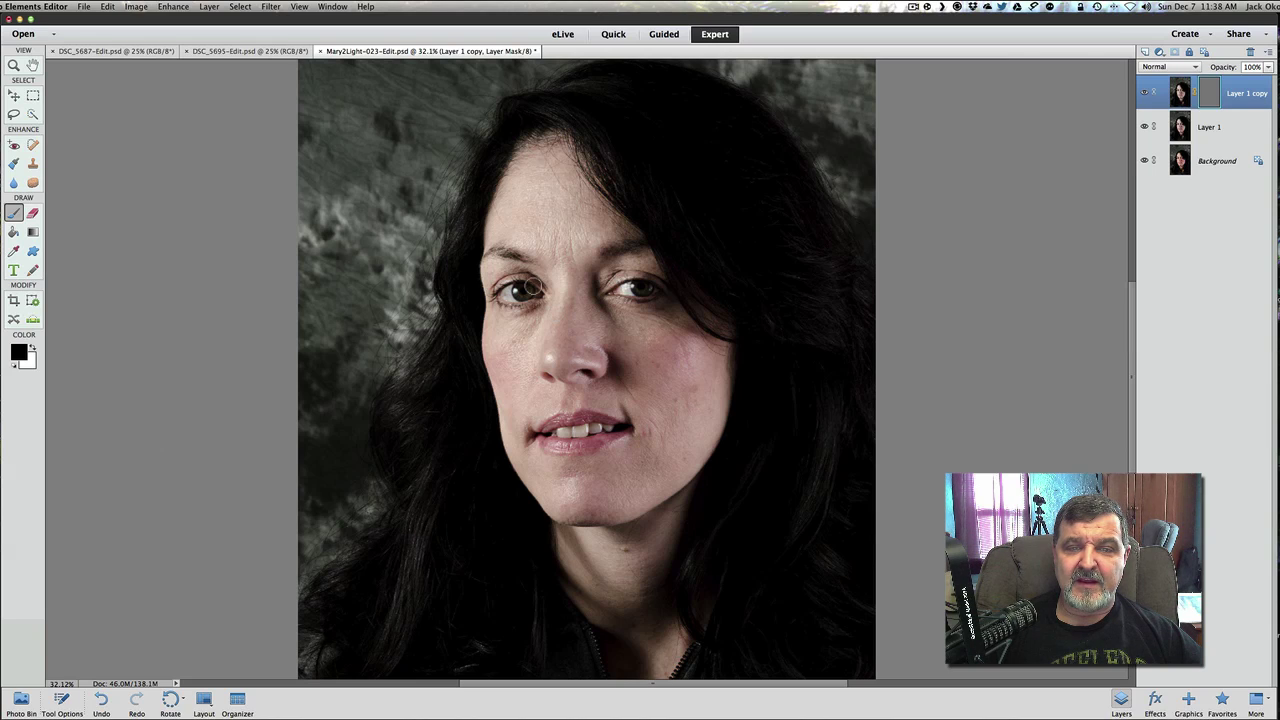
# With the Brush tool, paint black strokes on the mask over the eyes, face and lips
pyautogui.click(15, 213)
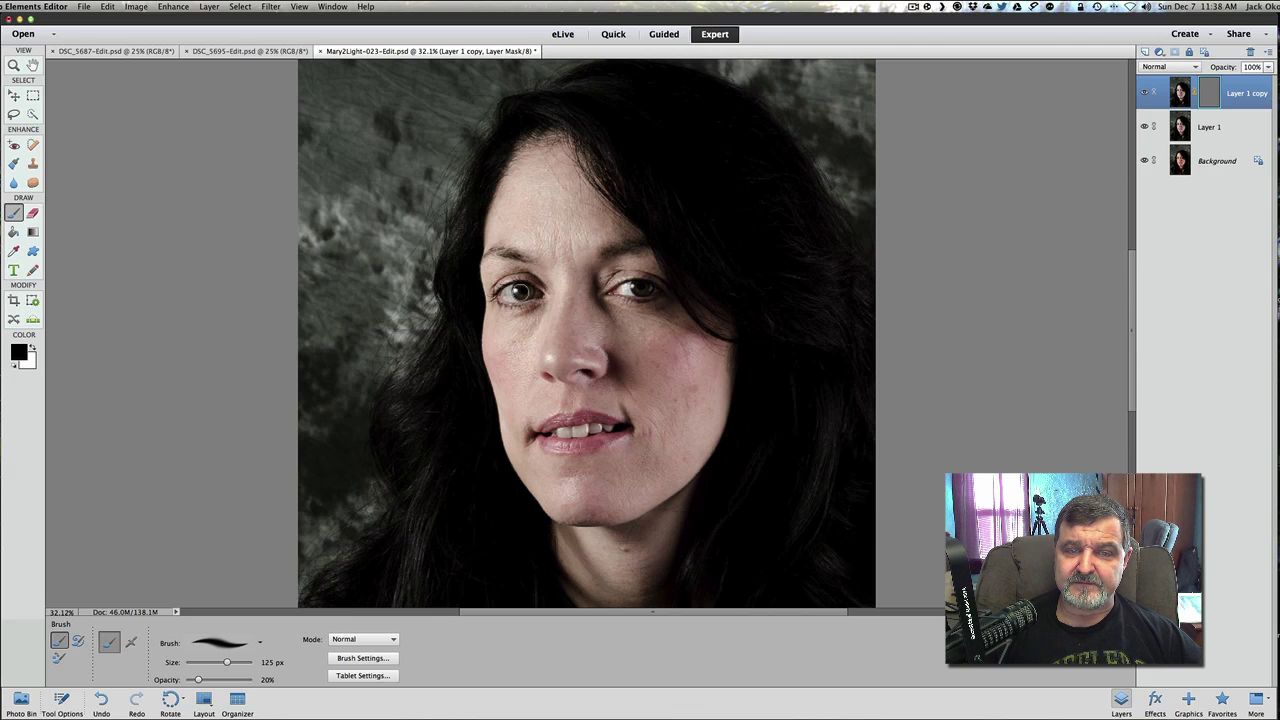
pyautogui.click(524, 291)
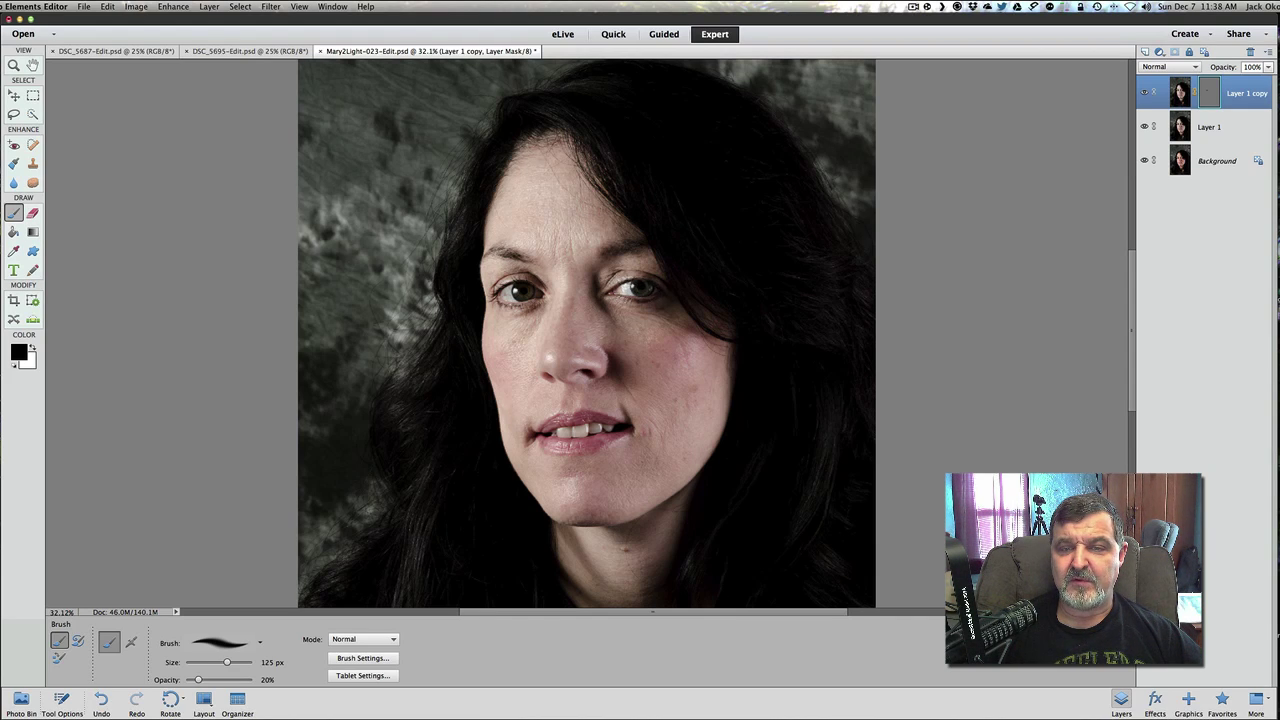
pyautogui.moveTo(625, 288); pyautogui.dragTo(649, 288)
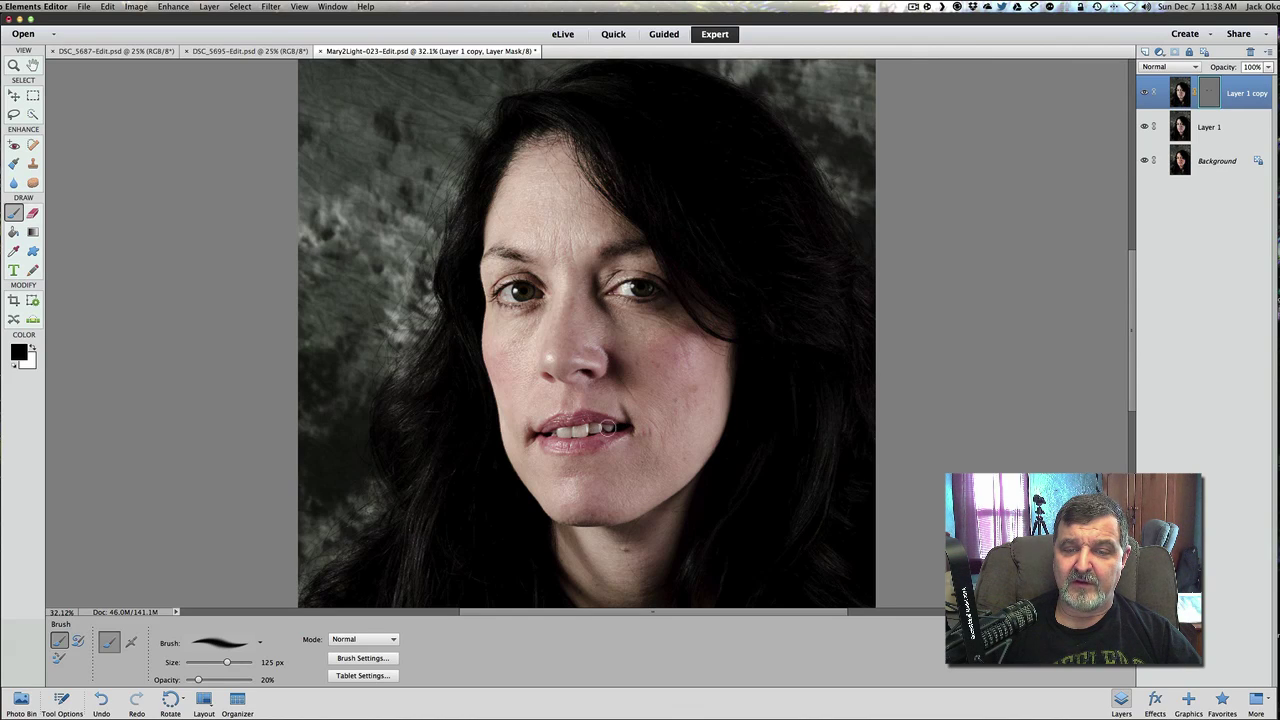
pyautogui.moveTo(583, 431)
pyautogui.mouseDown()
pyautogui.moveTo(545, 434)
pyautogui.moveTo(600, 430)
pyautogui.moveTo(612, 411)
pyautogui.mouseUp()
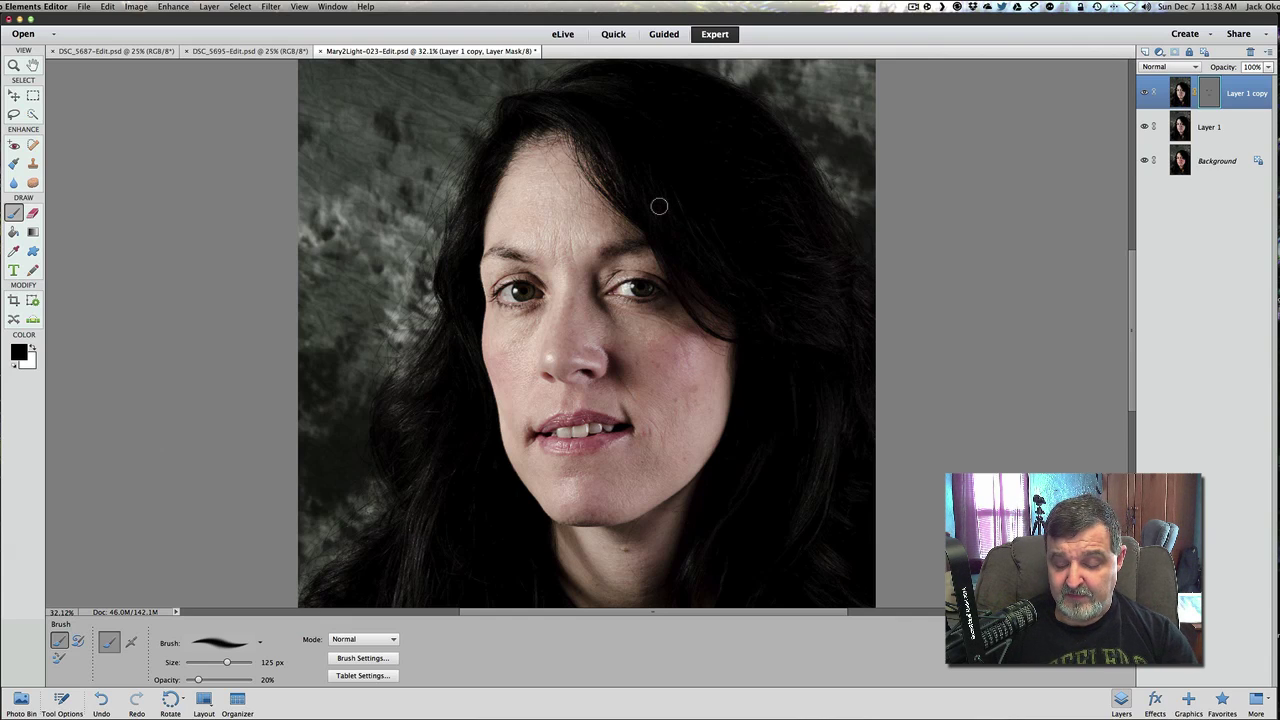
# Resize the brush with the bracket keys and paint the mask over the lower-left hair, ending at 300 px
pyautogui.press(']')
pyautogui.press(']')
pyautogui.press(']')
pyautogui.press(']')
pyautogui.press(']')
pyautogui.press(']')
pyautogui.press(']')
pyautogui.press(']')
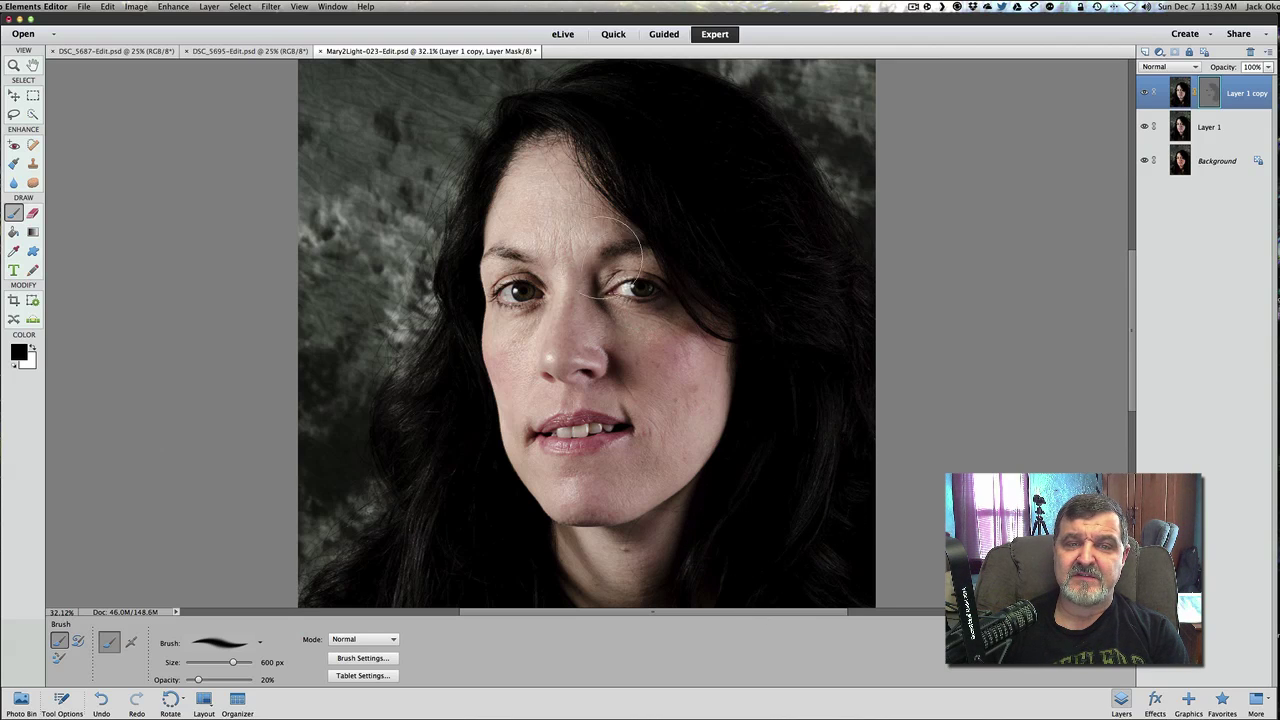
pyautogui.press('[')
pyautogui.press('[')
pyautogui.press('[')
pyautogui.press('[')
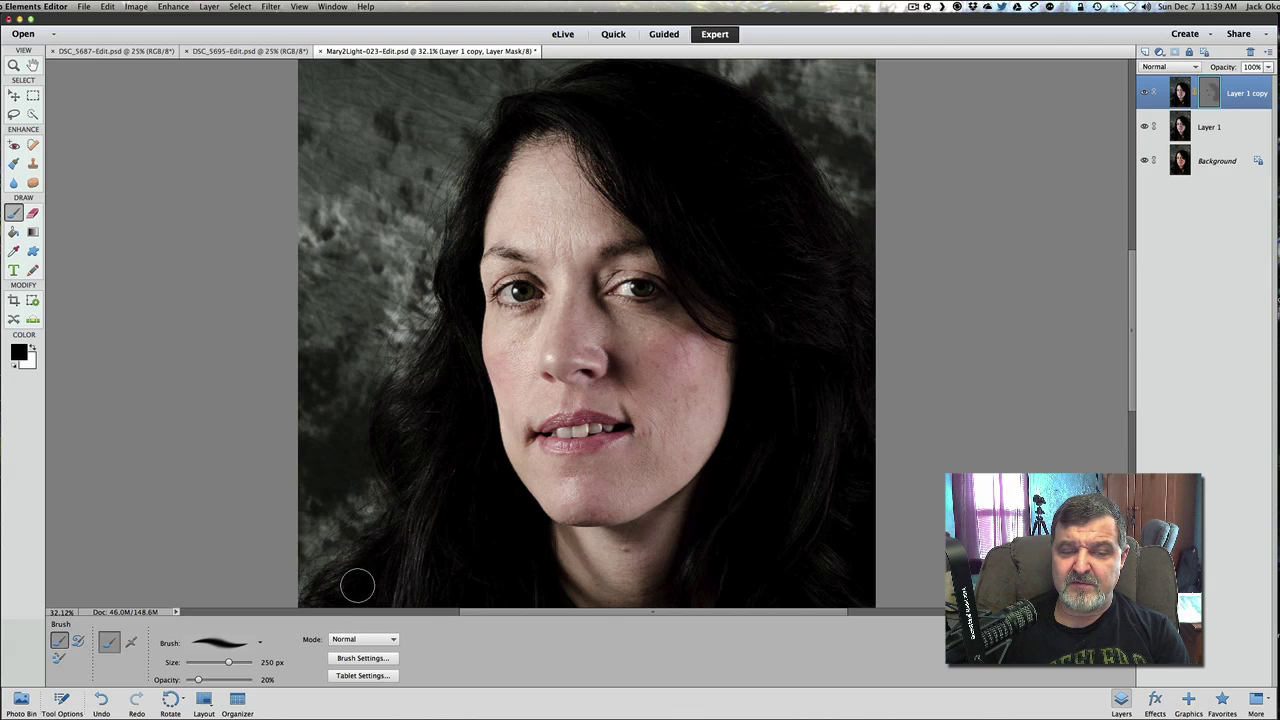
pyautogui.moveTo(358, 585)
pyautogui.mouseDown()
pyautogui.moveTo(342, 590)
pyautogui.moveTo(366, 585)
pyautogui.mouseUp()
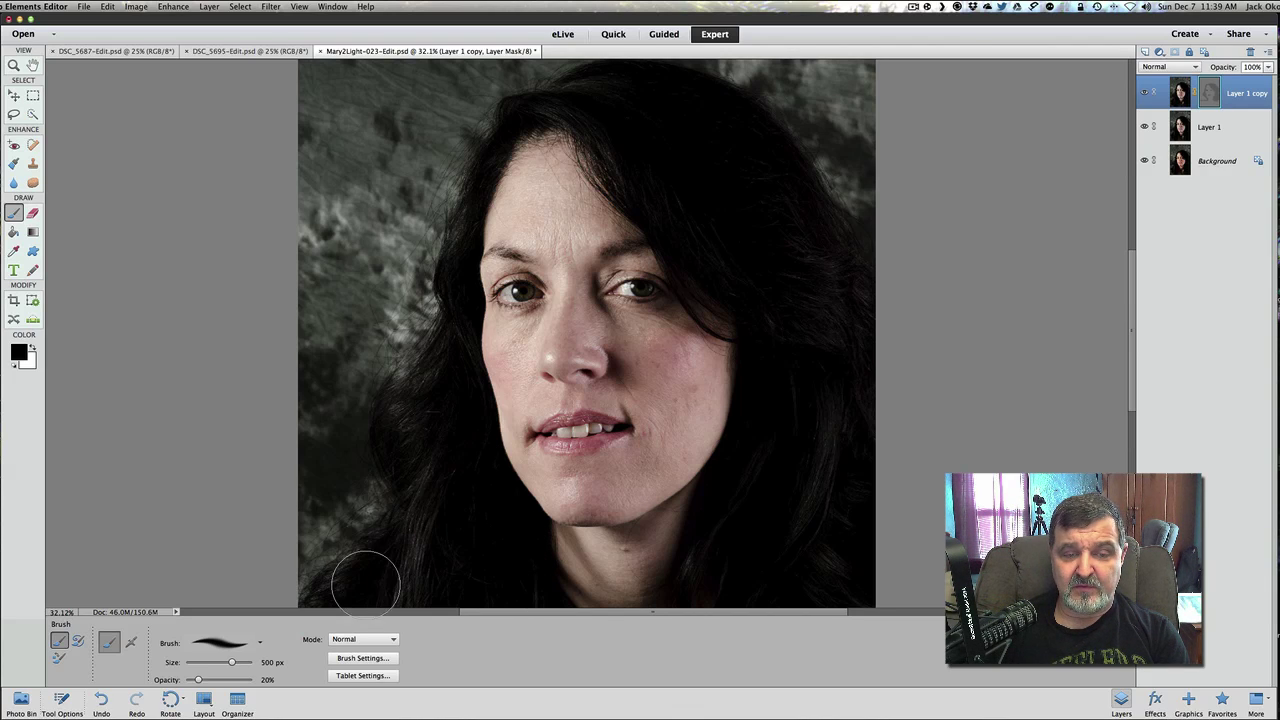
pyautogui.press(']')
pyautogui.press(']')
pyautogui.press(']')
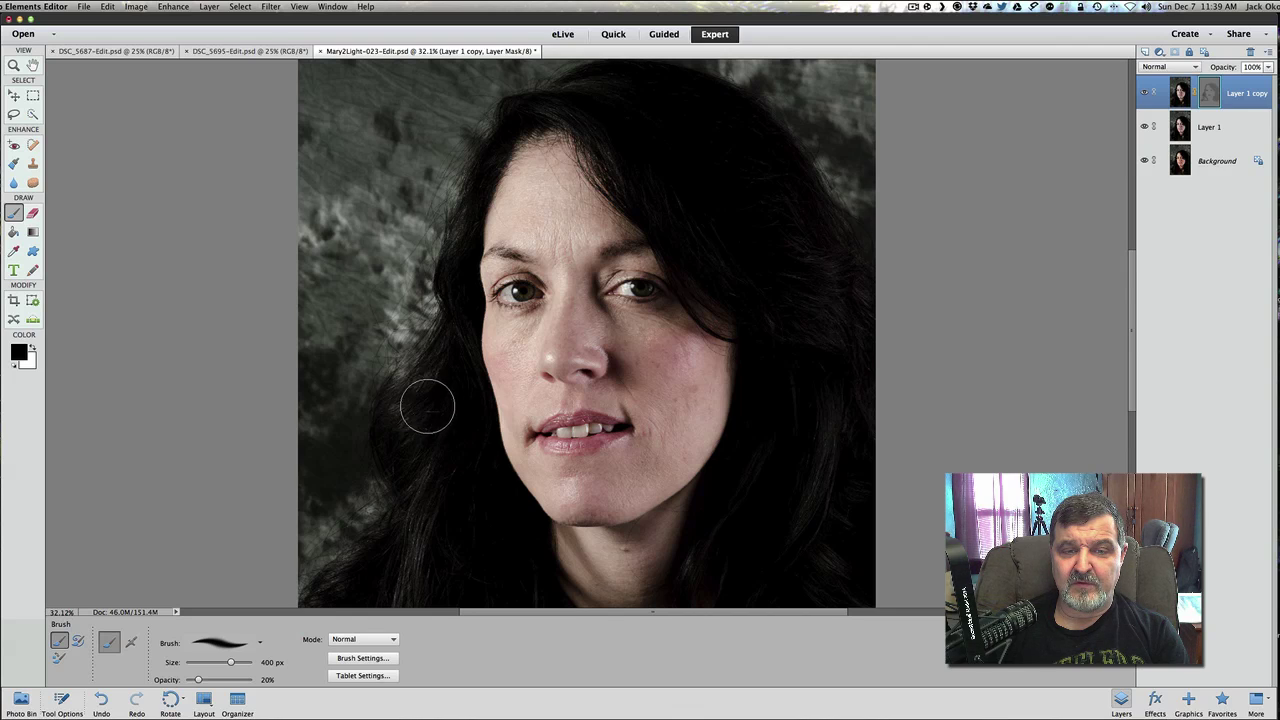
pyautogui.press('[')
pyautogui.press('[')
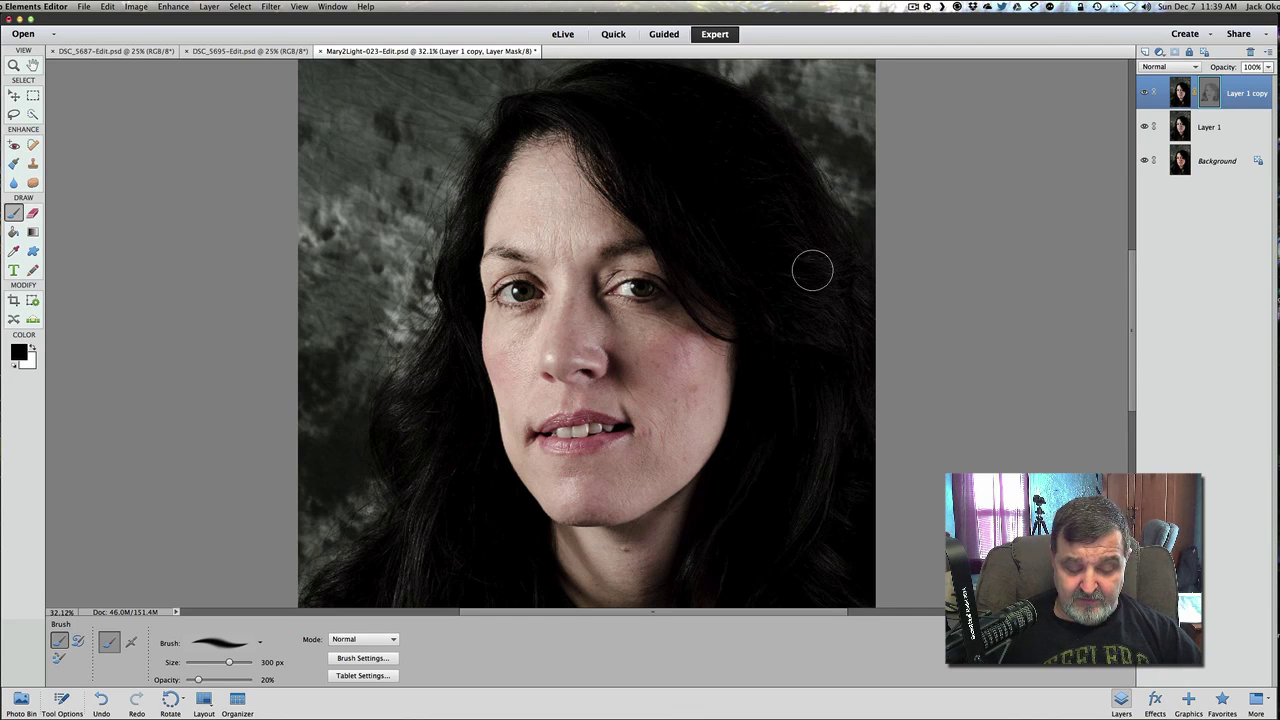
# Merge Layer 1 copy down, sharpen Layer 1 with Unsharp Mask, and blend it in Luminosity mode
pyautogui.press('super+j')
pyautogui.press('super+e')
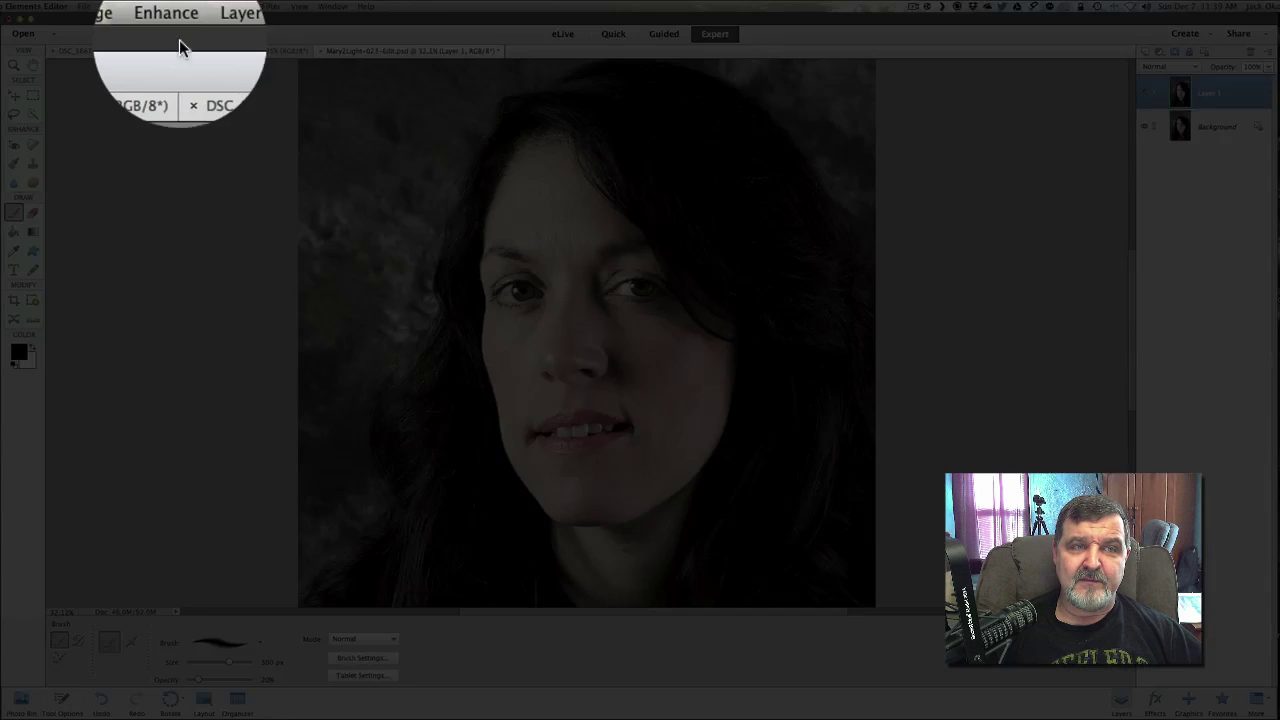
pyautogui.click(174, 10)
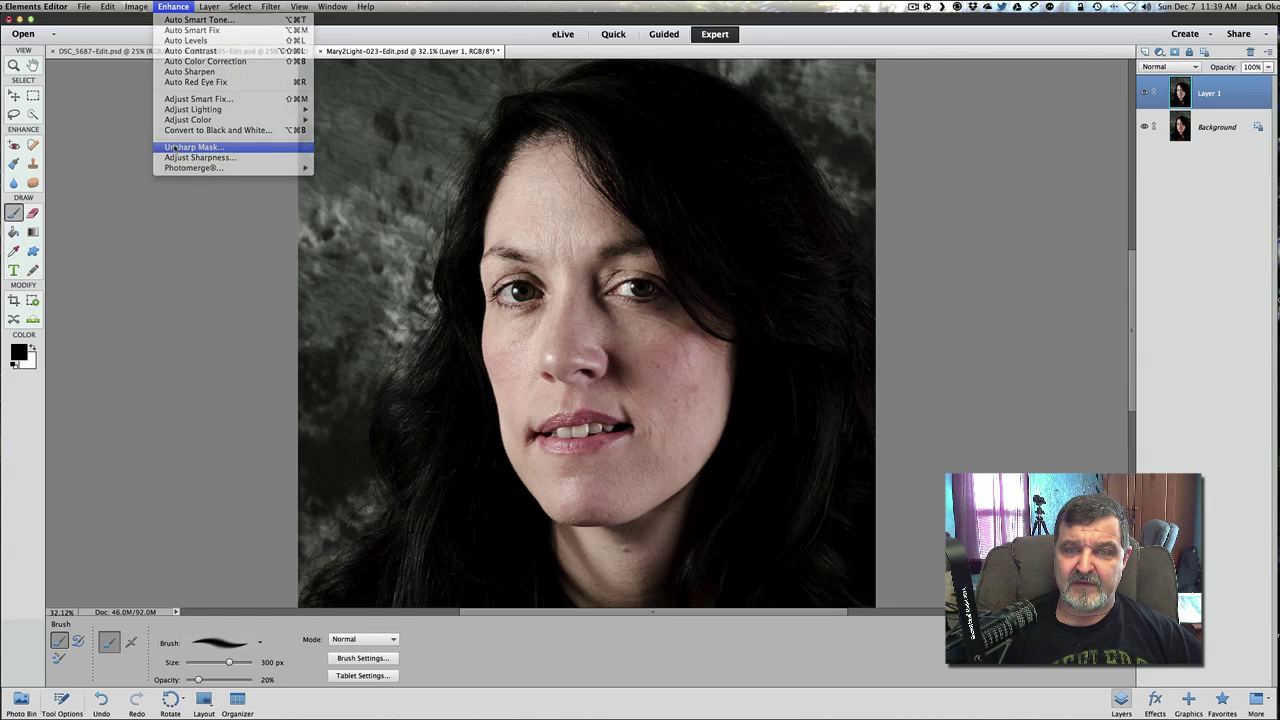
pyautogui.click(174, 150)
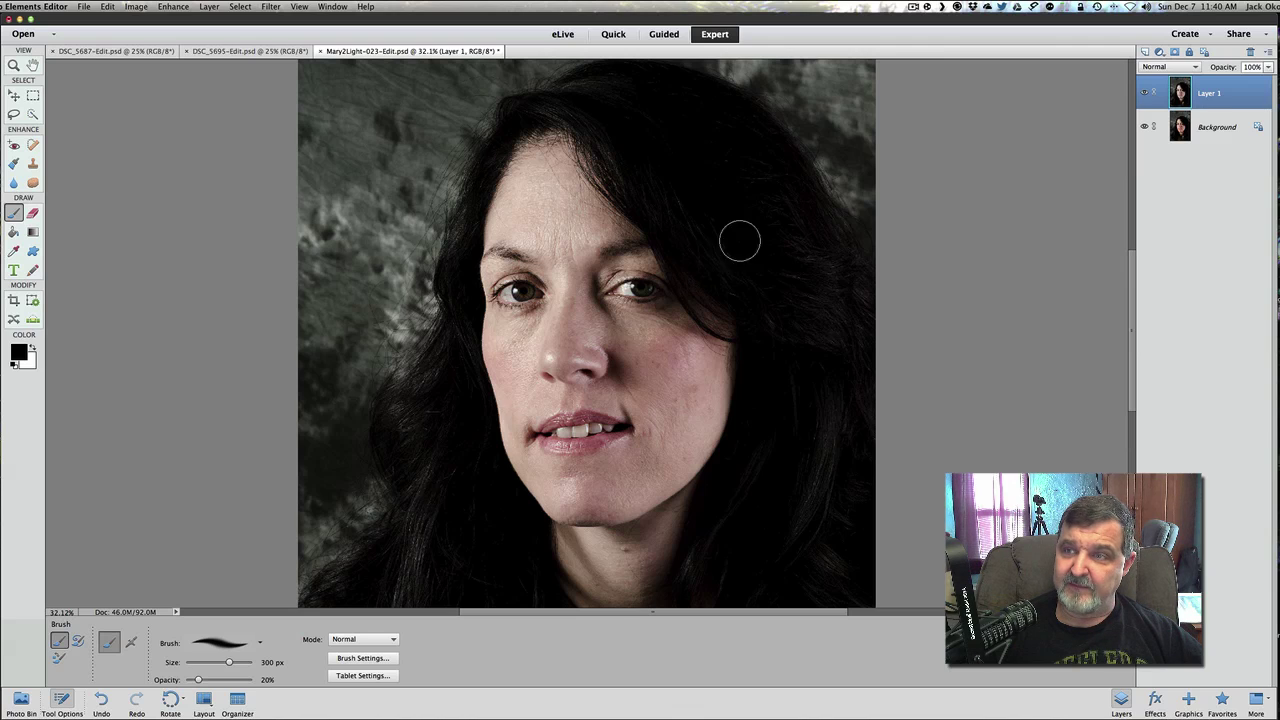
pyautogui.click(1162, 66)
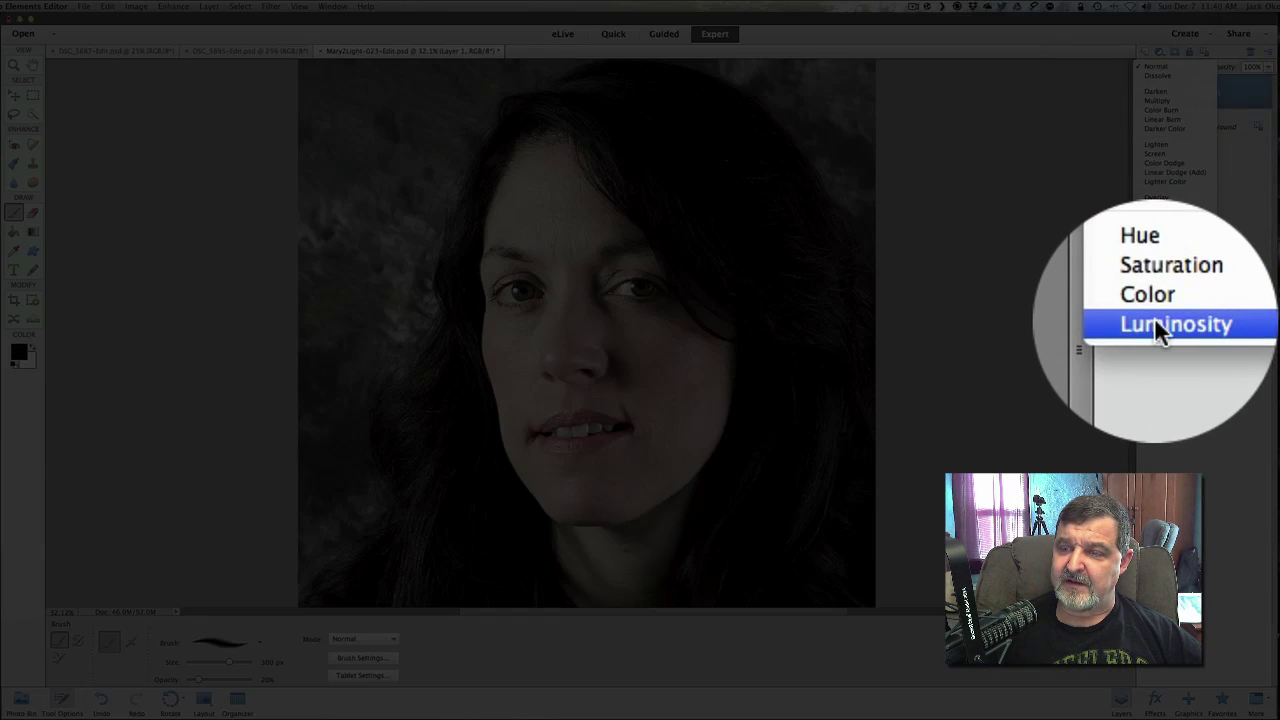
pyautogui.click(1154, 317)
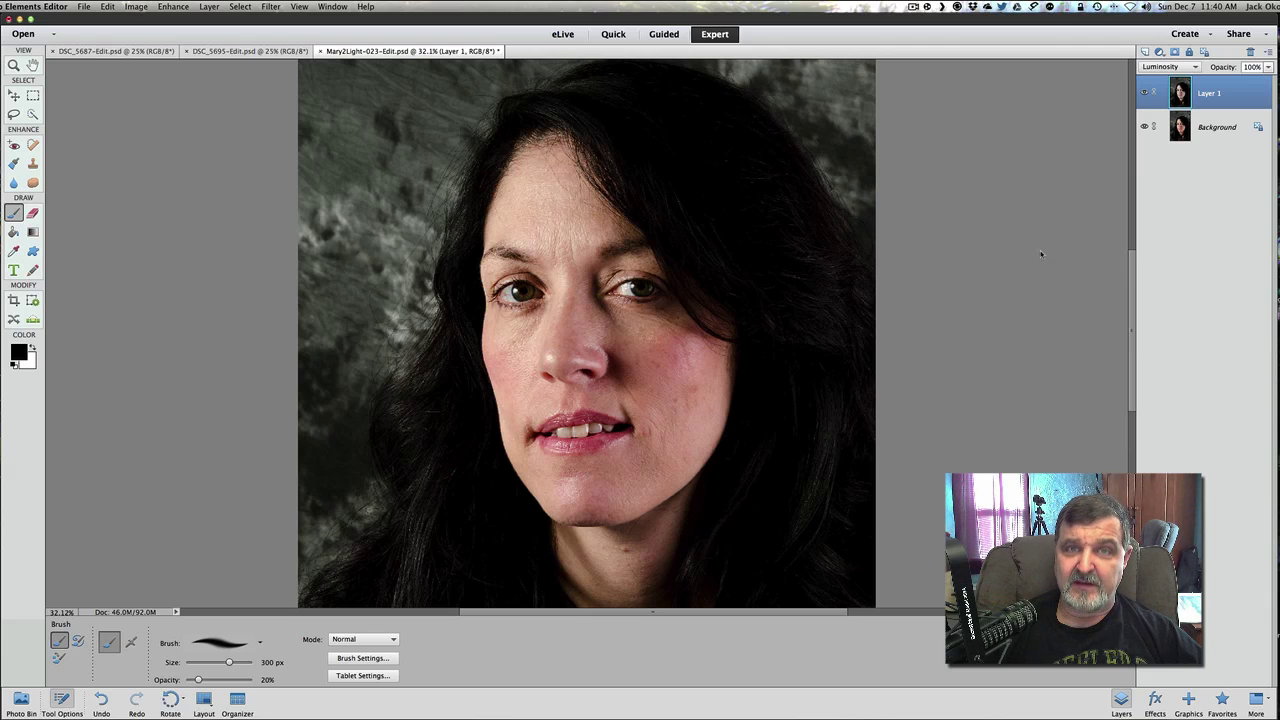
# Duplicate Layer 1 and apply Reduce Noise: Strength 10, Preserve Details 60%, colour noise 45%
pyautogui.press('super+j')
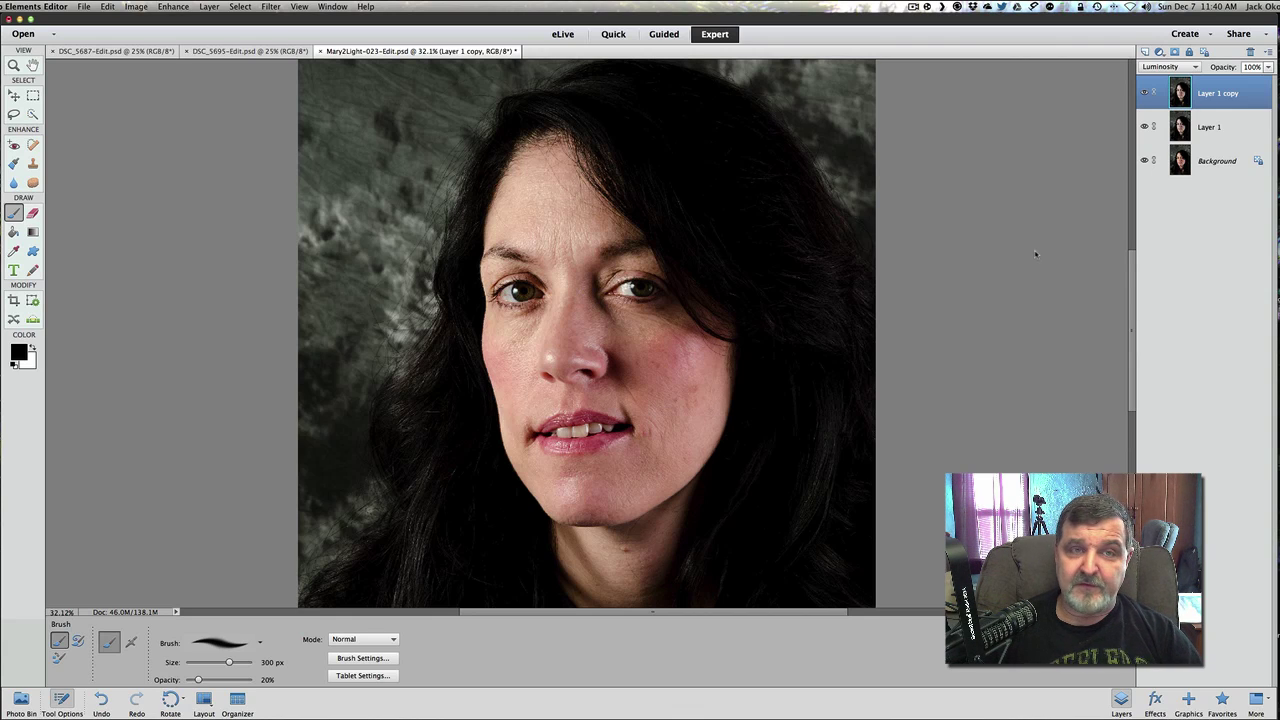
pyautogui.click(270, 7)
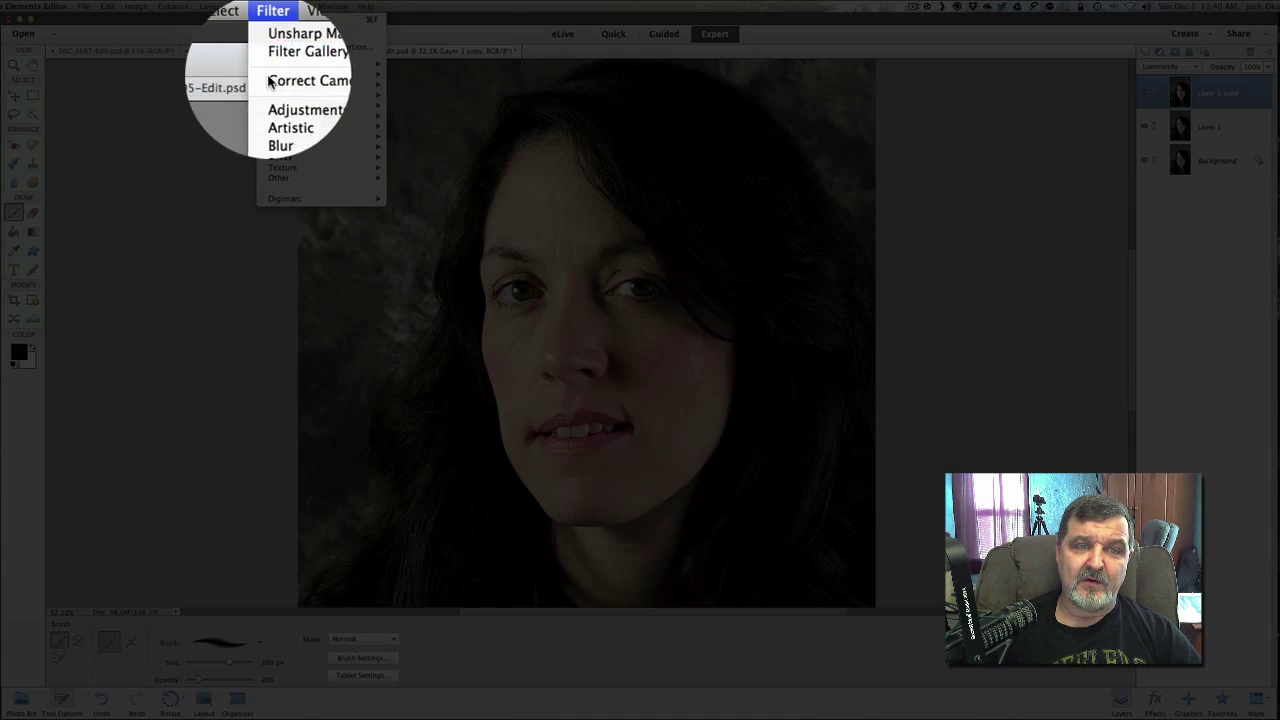
pyautogui.moveTo(271, 118)
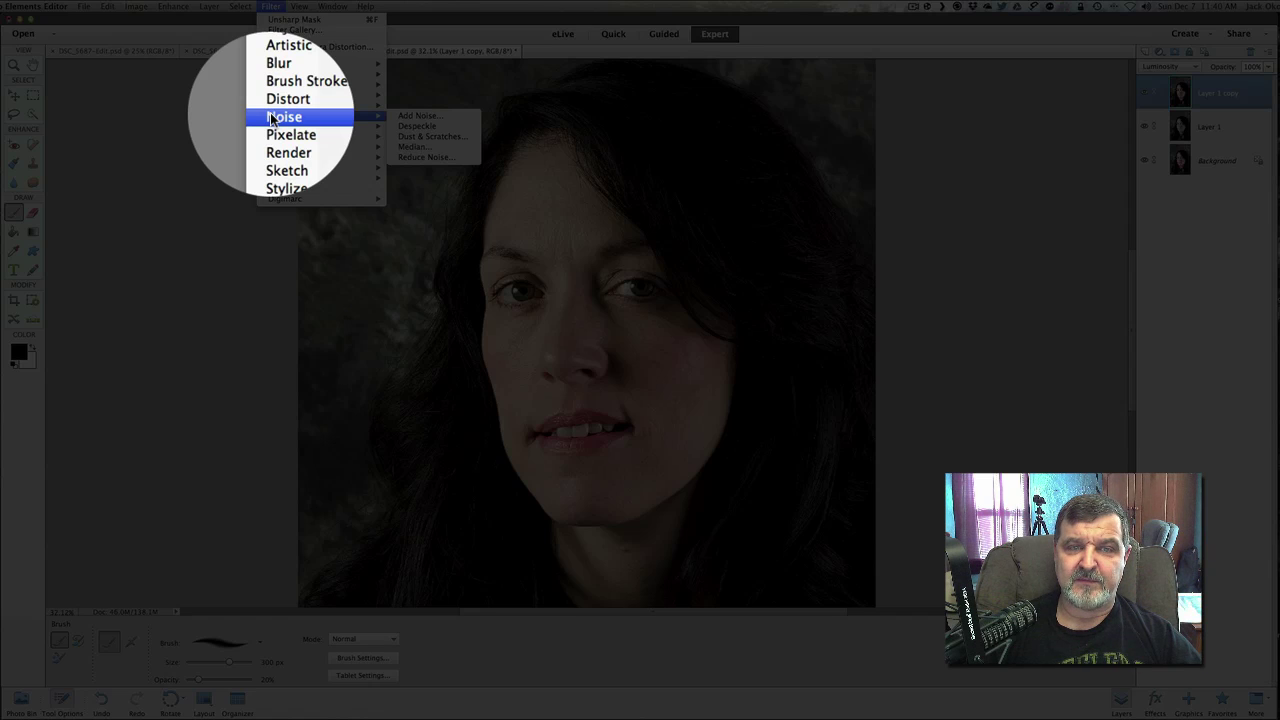
pyautogui.click(433, 156)
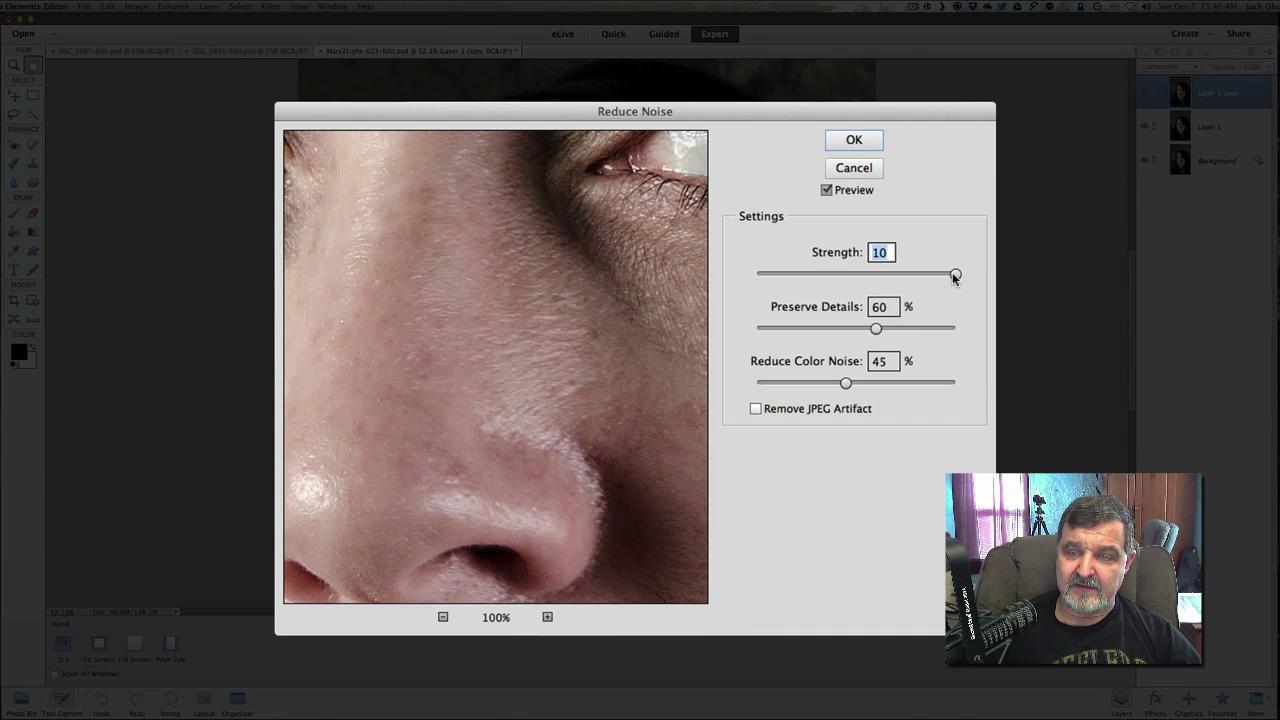
pyautogui.moveTo(952, 272)
pyautogui.mouseDown()
pyautogui.moveTo(907, 273)
pyautogui.moveTo(955, 275)
pyautogui.mouseUp()
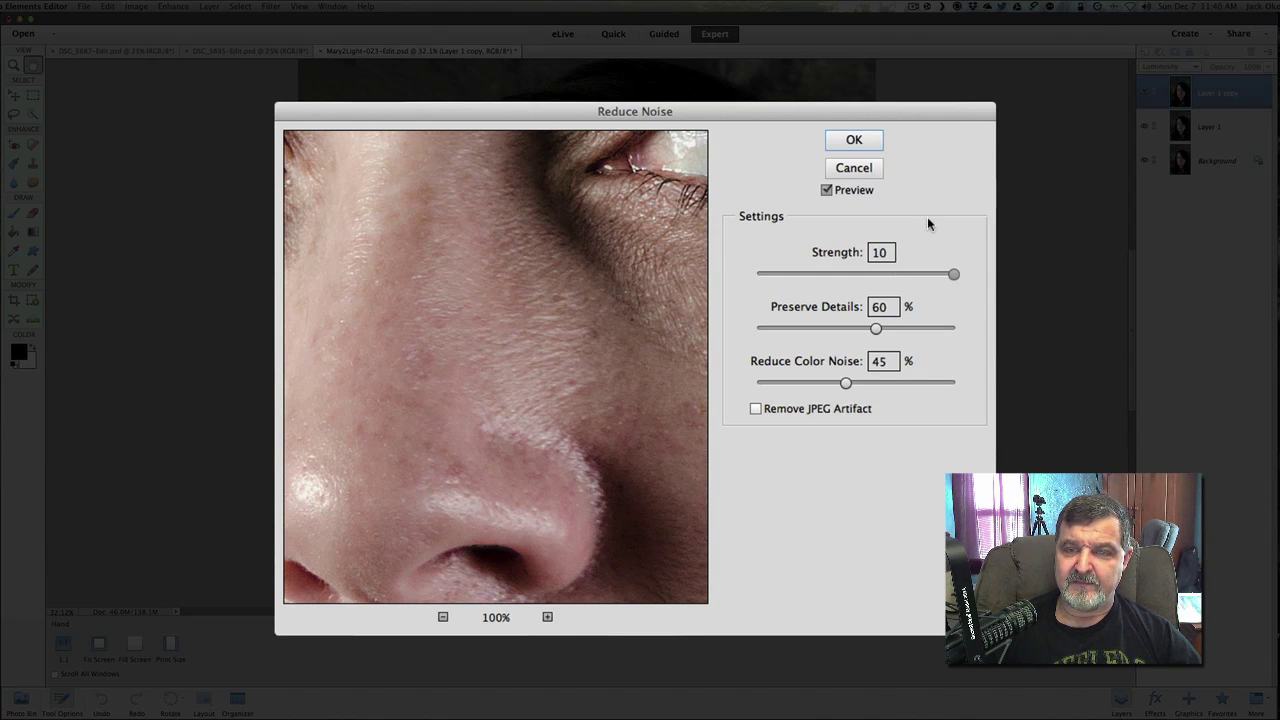
pyautogui.click(853, 141)
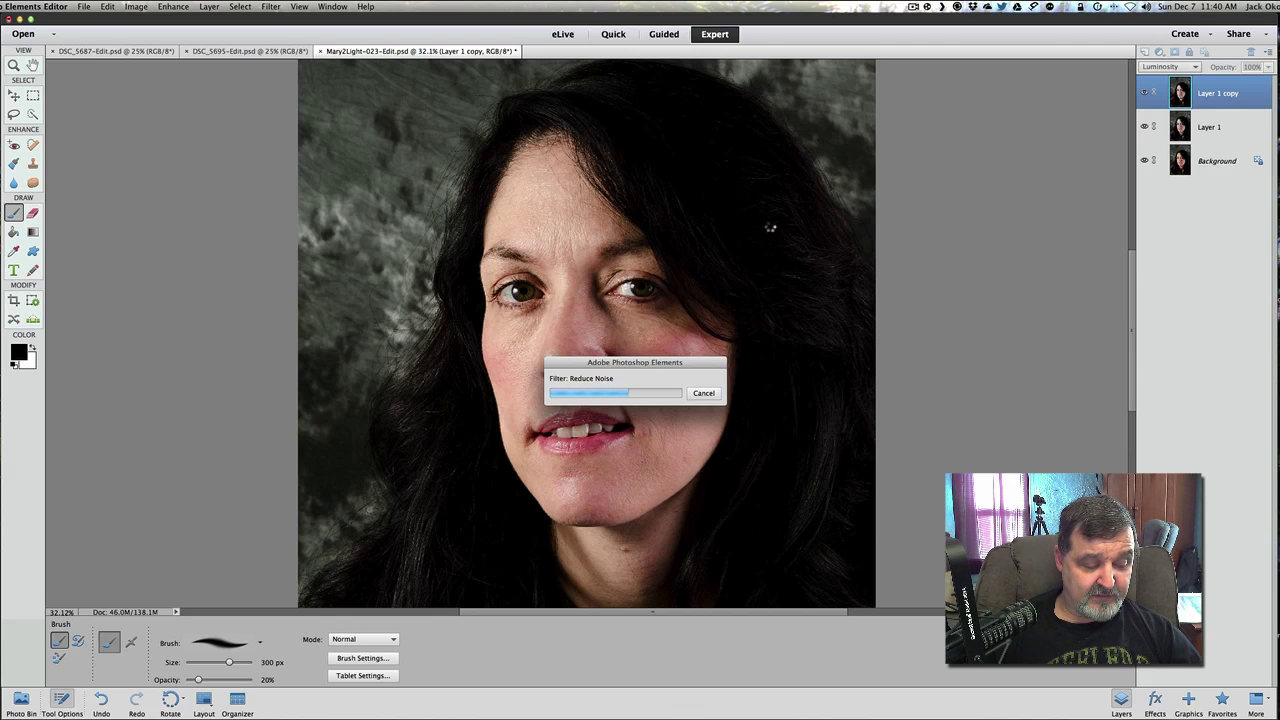
# Preview Surface Blur on Layer 1 copy with the Radius raised to 44 pixels
pyautogui.click(270, 6)
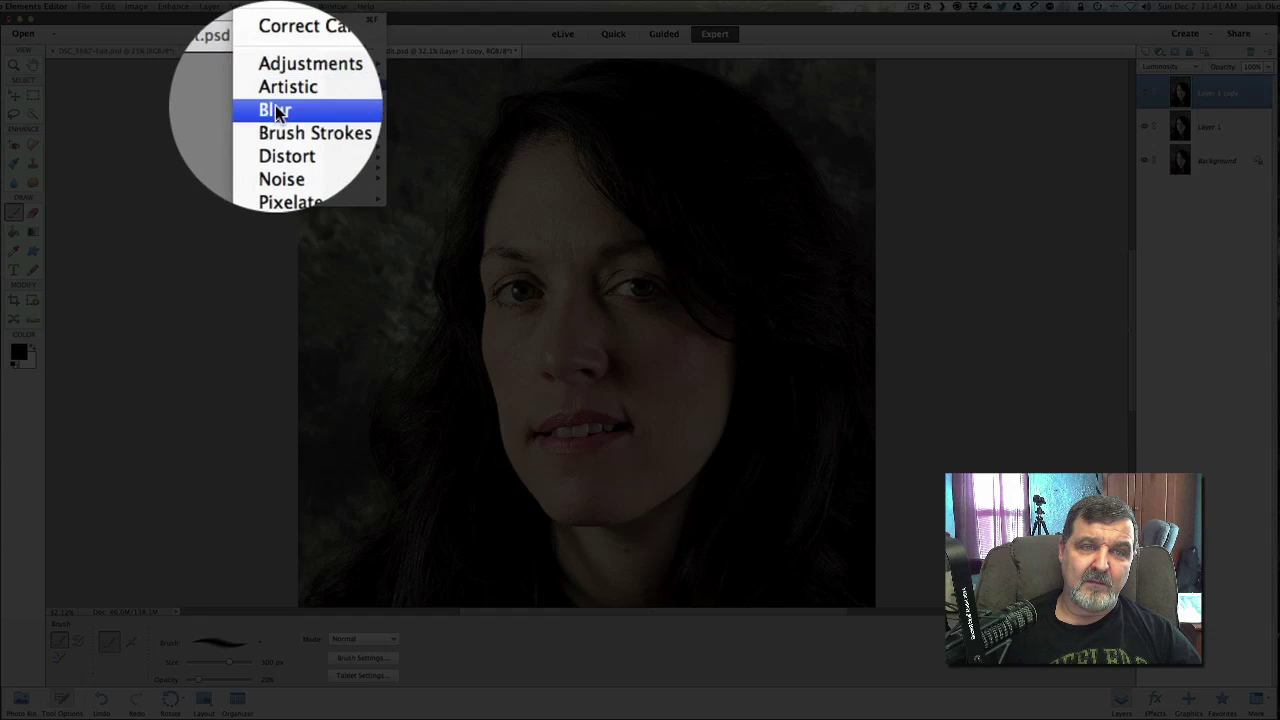
pyautogui.moveTo(280, 84)
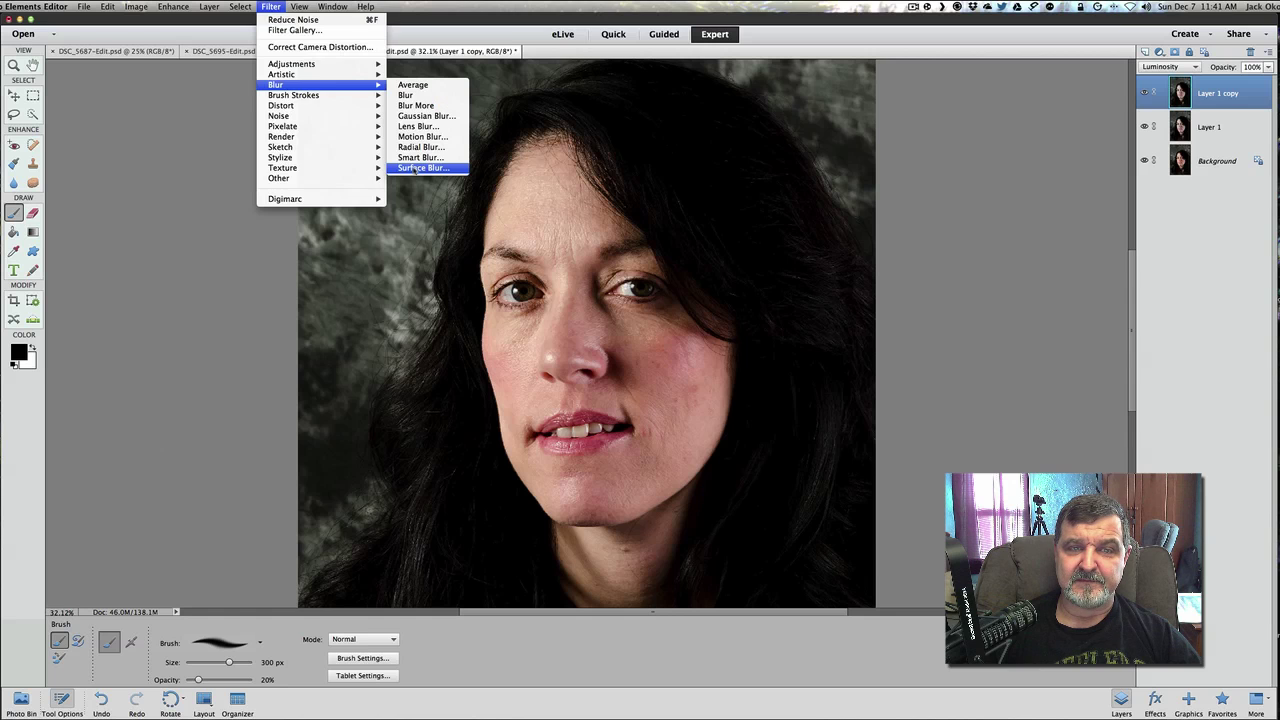
pyautogui.click(420, 166)
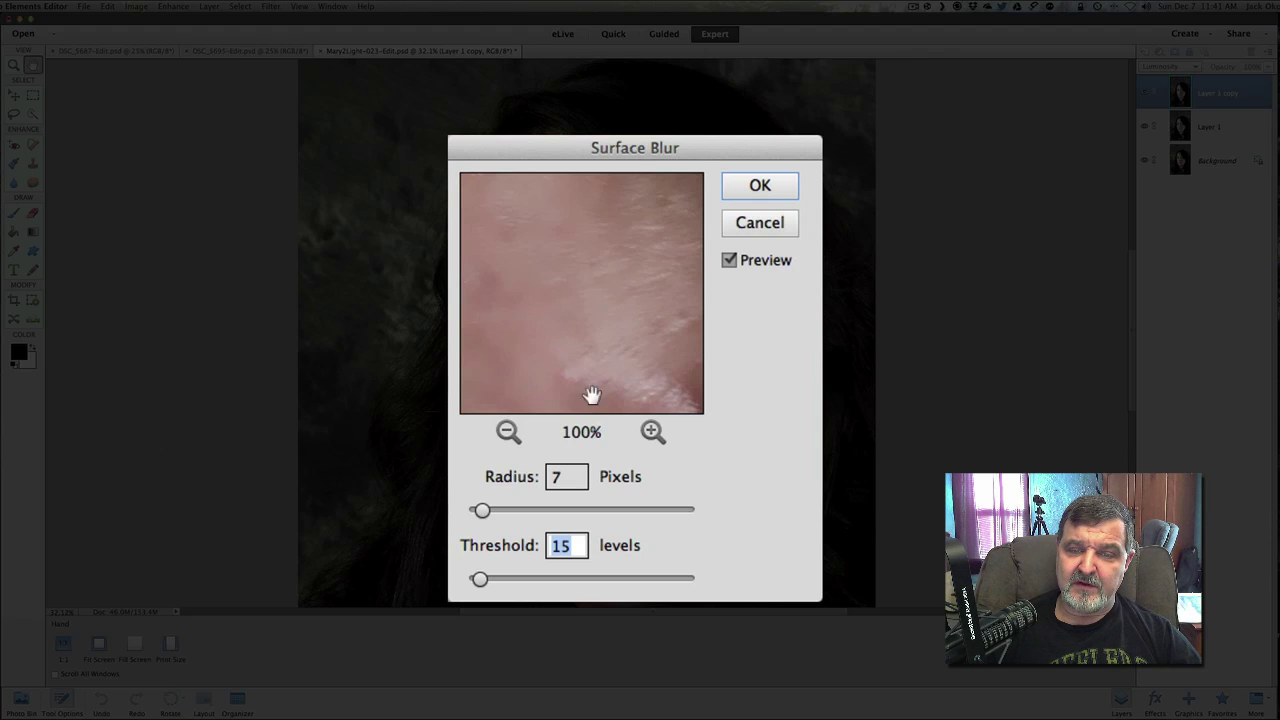
pyautogui.moveTo(481, 512)
pyautogui.mouseDown()
pyautogui.moveTo(613, 512)
pyautogui.moveTo(480, 503)
pyautogui.mouseUp()
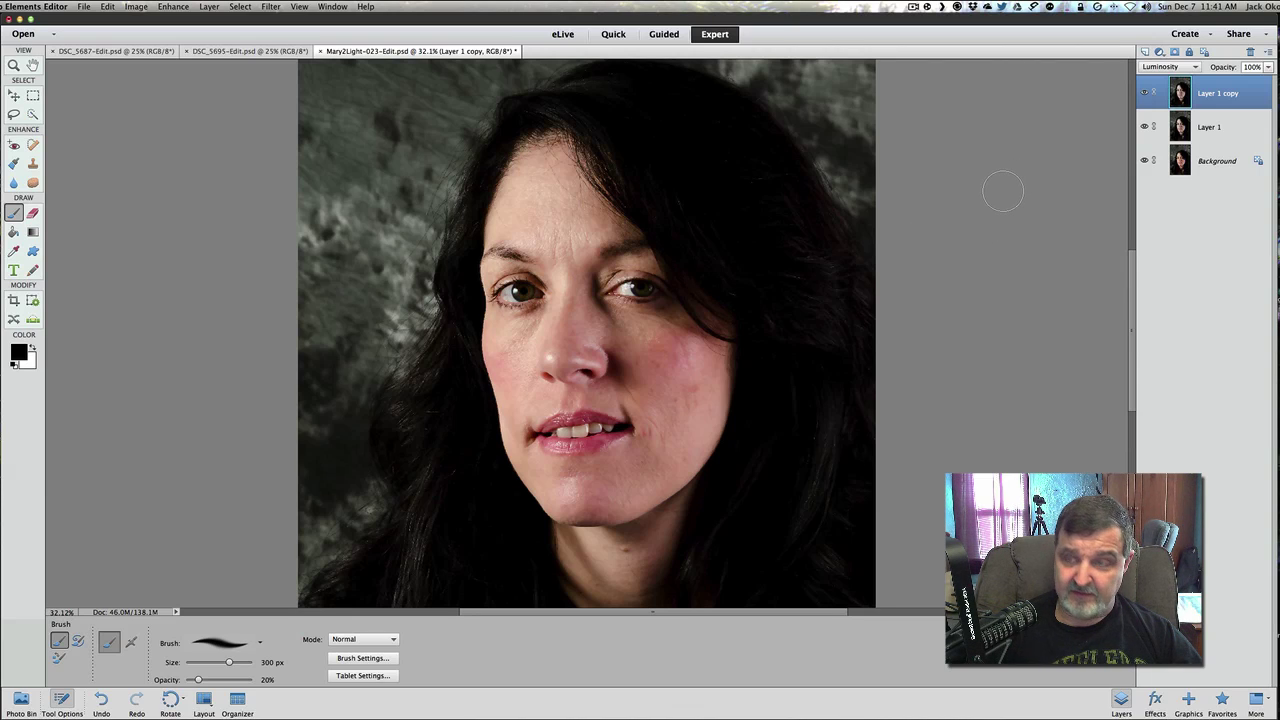
# Remove Layer 1 copy and add a Brightness/Contrast adjustment layer at Brightness 9, Contrast 8
pyautogui.press('super+e')
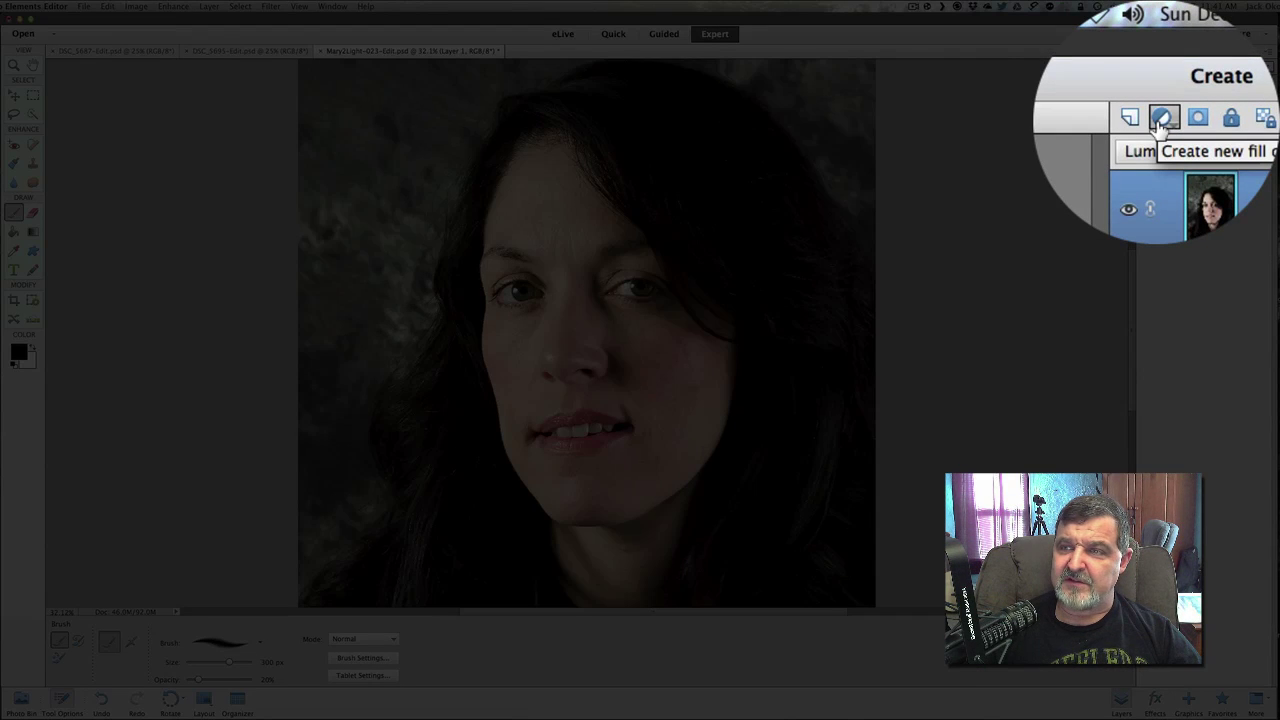
pyautogui.click(1161, 120)
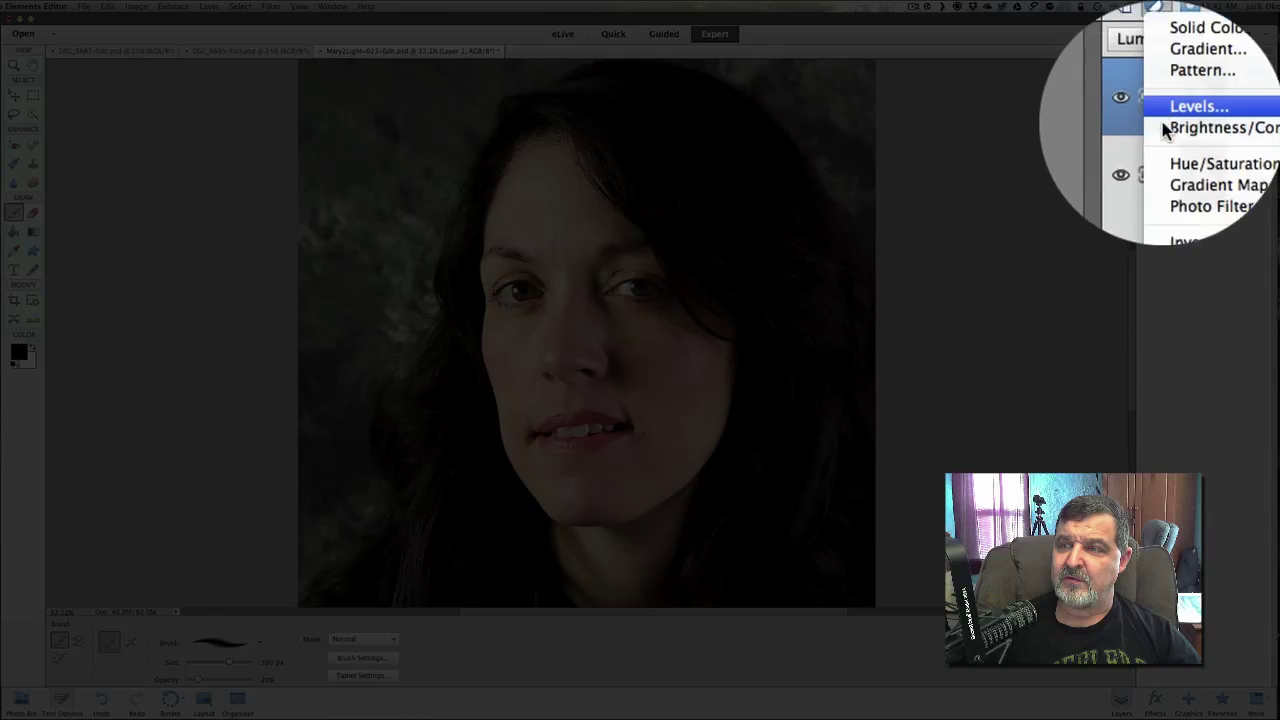
pyautogui.click(1172, 120)
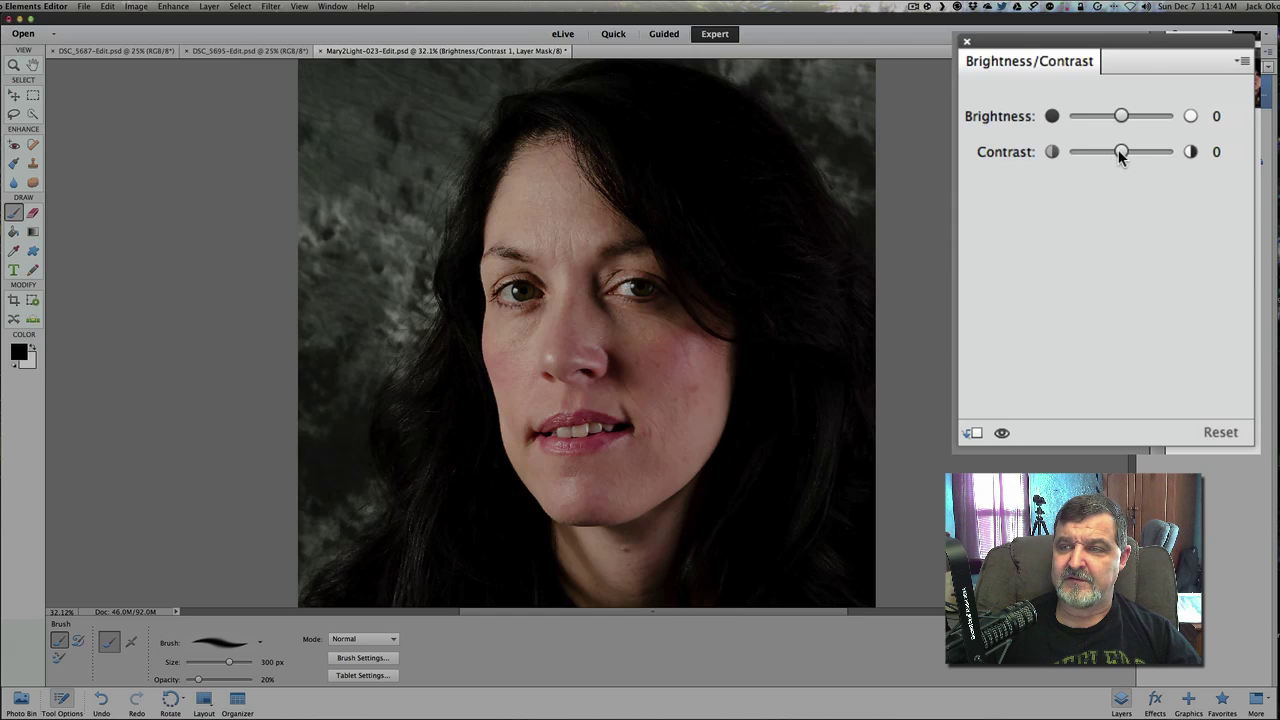
pyautogui.moveTo(1121, 151)
pyautogui.mouseDown()
pyautogui.moveTo(1168, 152)
pyautogui.moveTo(1124, 148)
pyautogui.mouseUp()
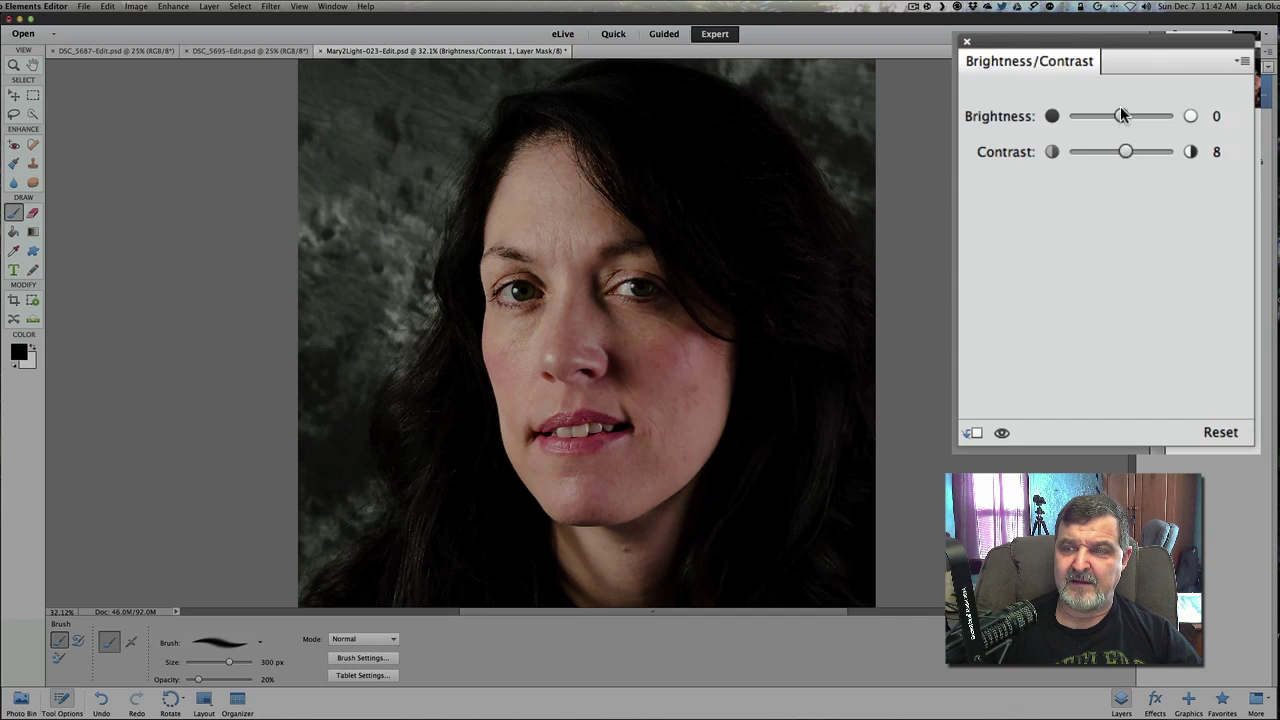
pyautogui.moveTo(1120, 112)
pyautogui.mouseDown()
pyautogui.moveTo(1149, 113)
pyautogui.moveTo(1110, 113)
pyautogui.moveTo(1123, 113)
pyautogui.mouseUp()
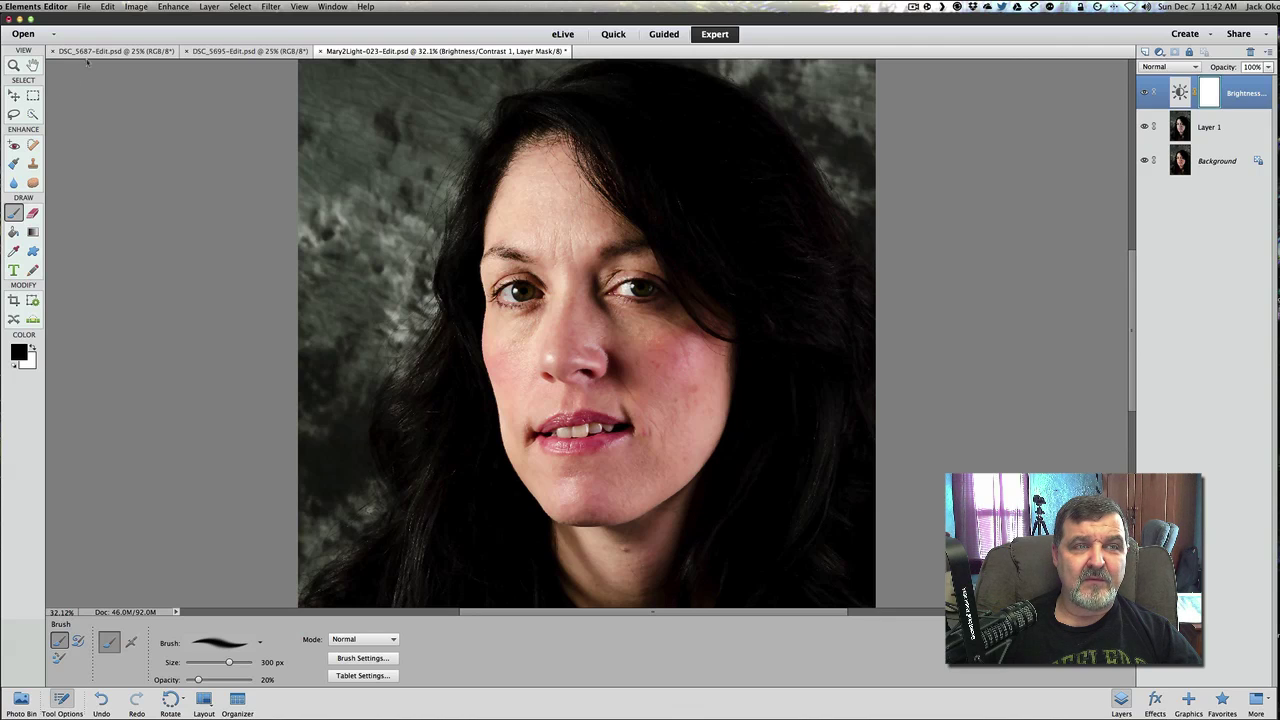
# Fill the adjustment layer's mask, then paint it over both eyes and the teeth with a 125 px brush
pyautogui.click(107, 7)
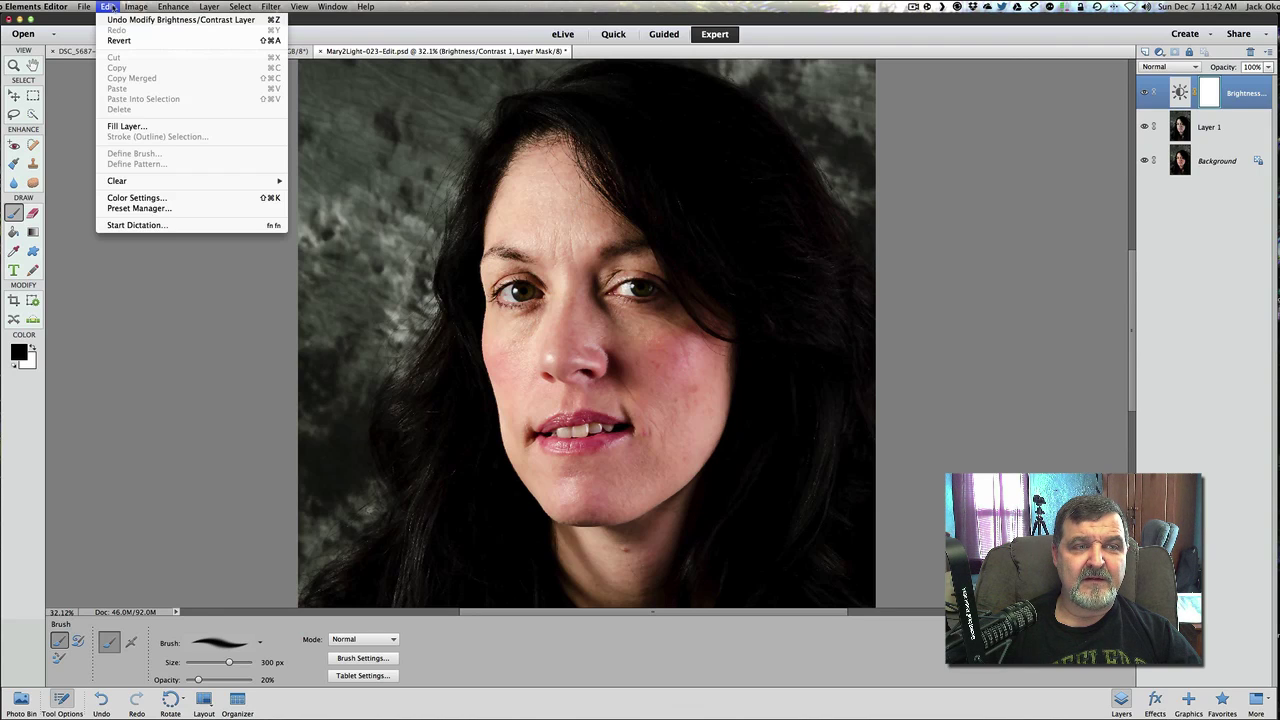
pyautogui.click(128, 126)
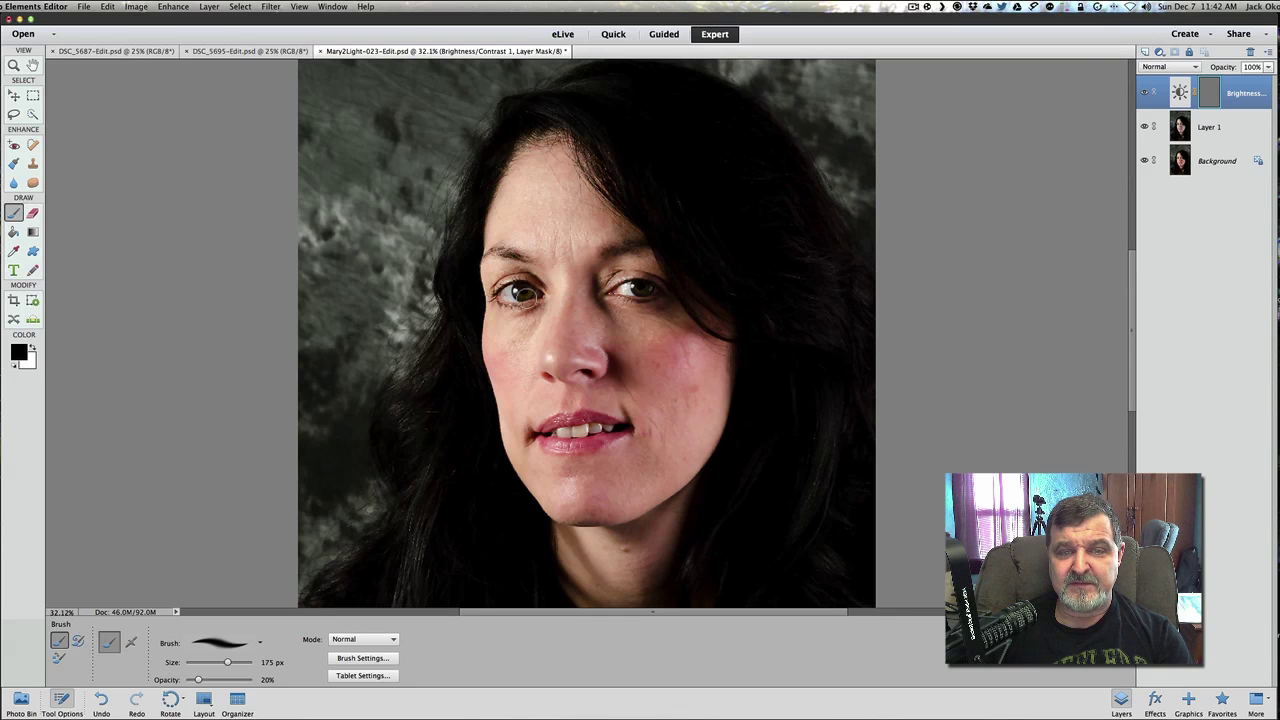
pyautogui.press('[')
pyautogui.press('[')
pyautogui.press('[')
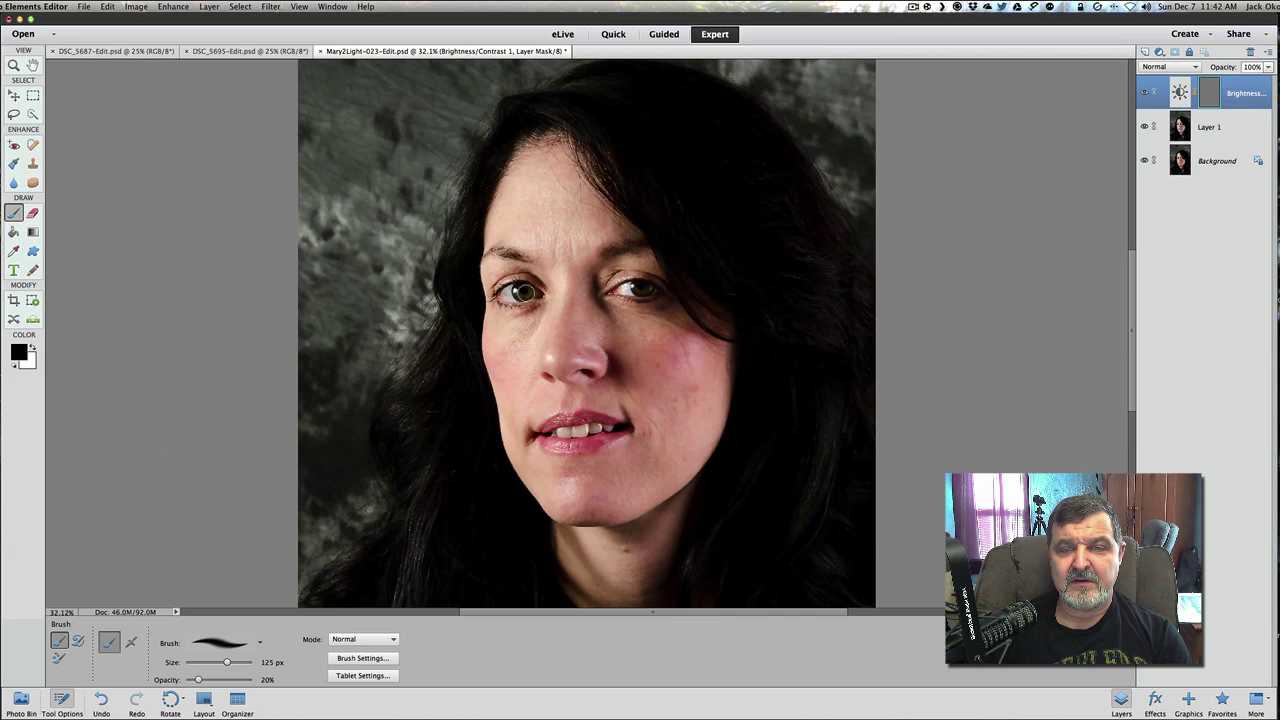
pyautogui.press('[')
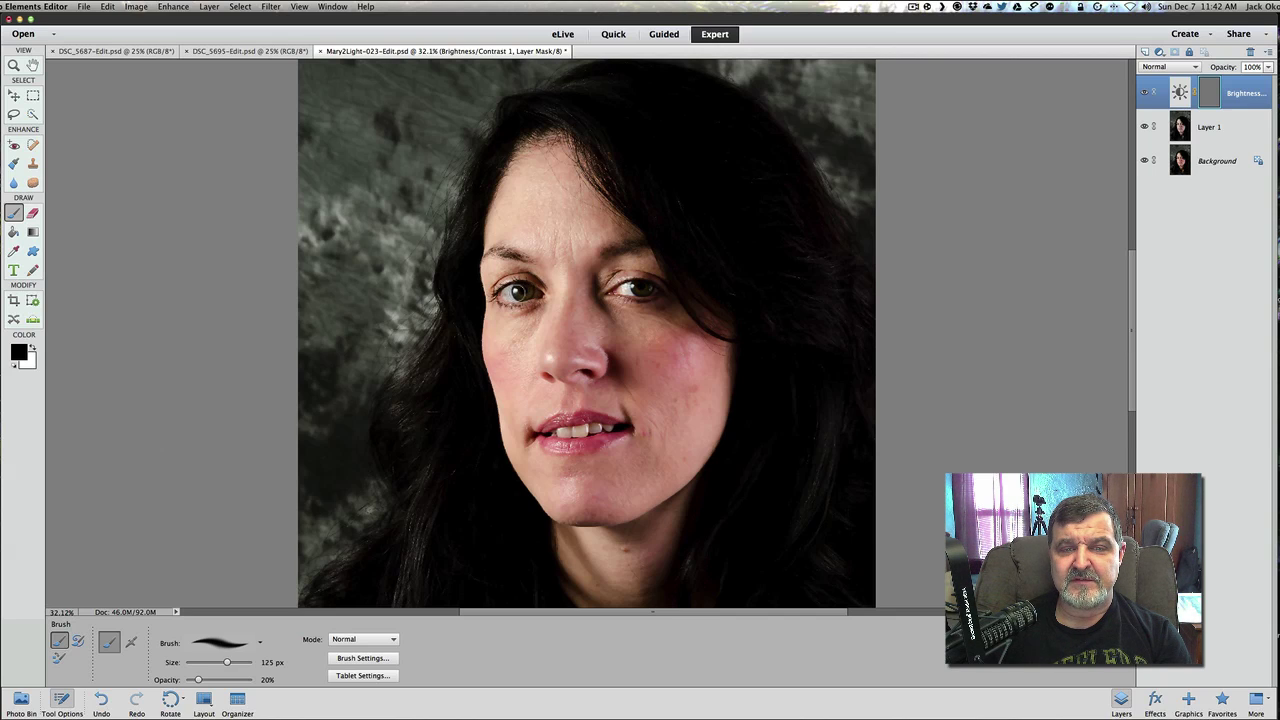
pyautogui.moveTo(523, 282)
pyautogui.mouseDown()
pyautogui.moveTo(499, 291)
pyautogui.moveTo(516, 290)
pyautogui.mouseUp()
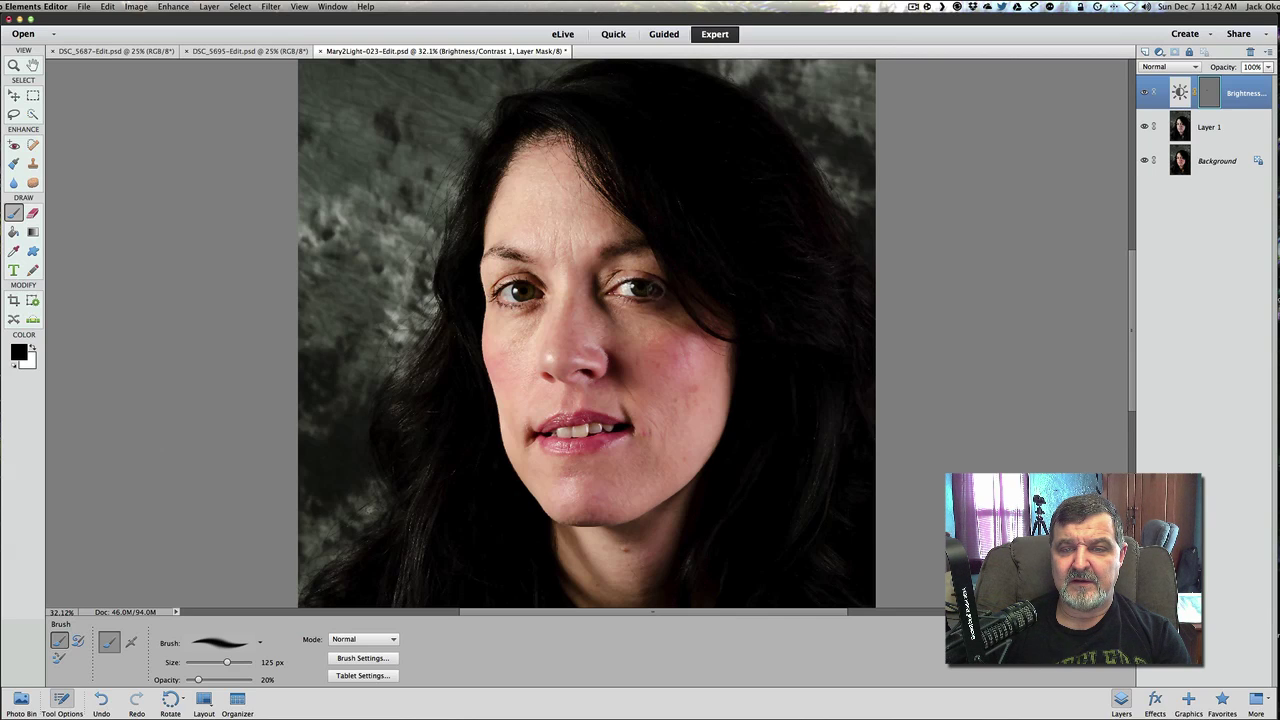
pyautogui.moveTo(645, 289); pyautogui.dragTo(640, 298)
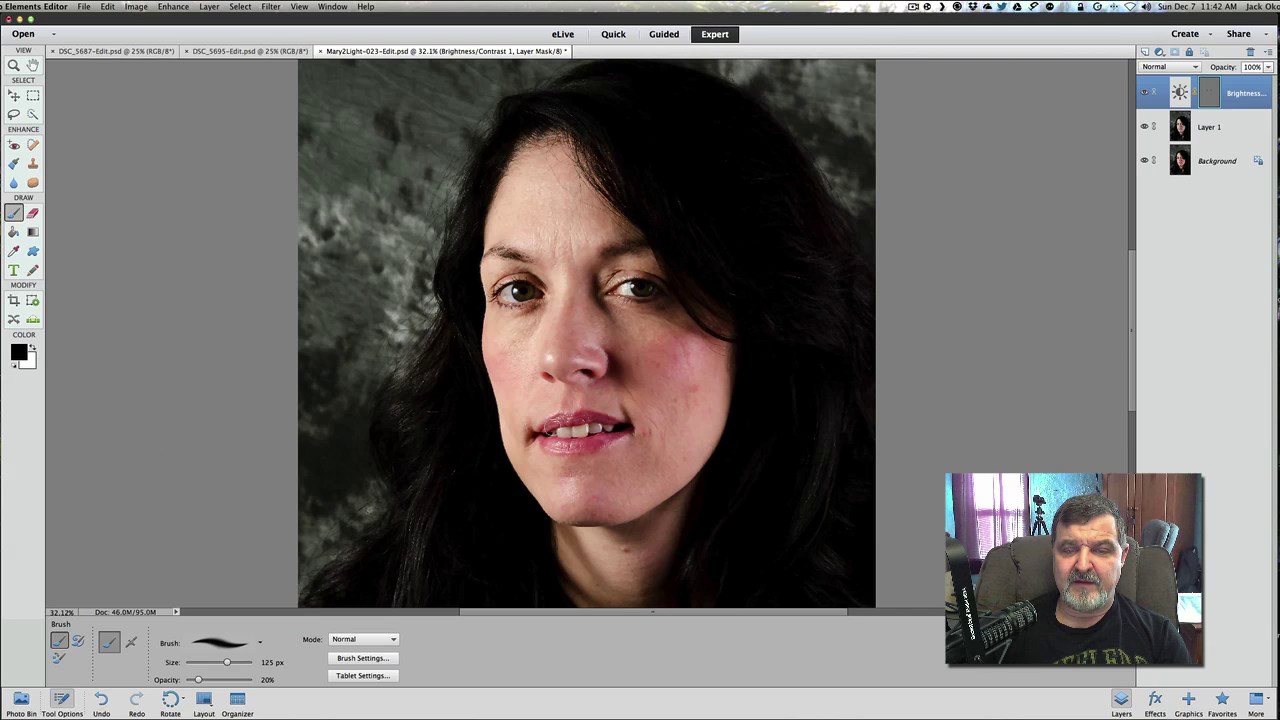
pyautogui.moveTo(548, 434)
pyautogui.mouseDown()
pyautogui.moveTo(587, 442)
pyautogui.moveTo(614, 430)
pyautogui.moveTo(555, 432)
pyautogui.moveTo(614, 427)
pyautogui.mouseUp()
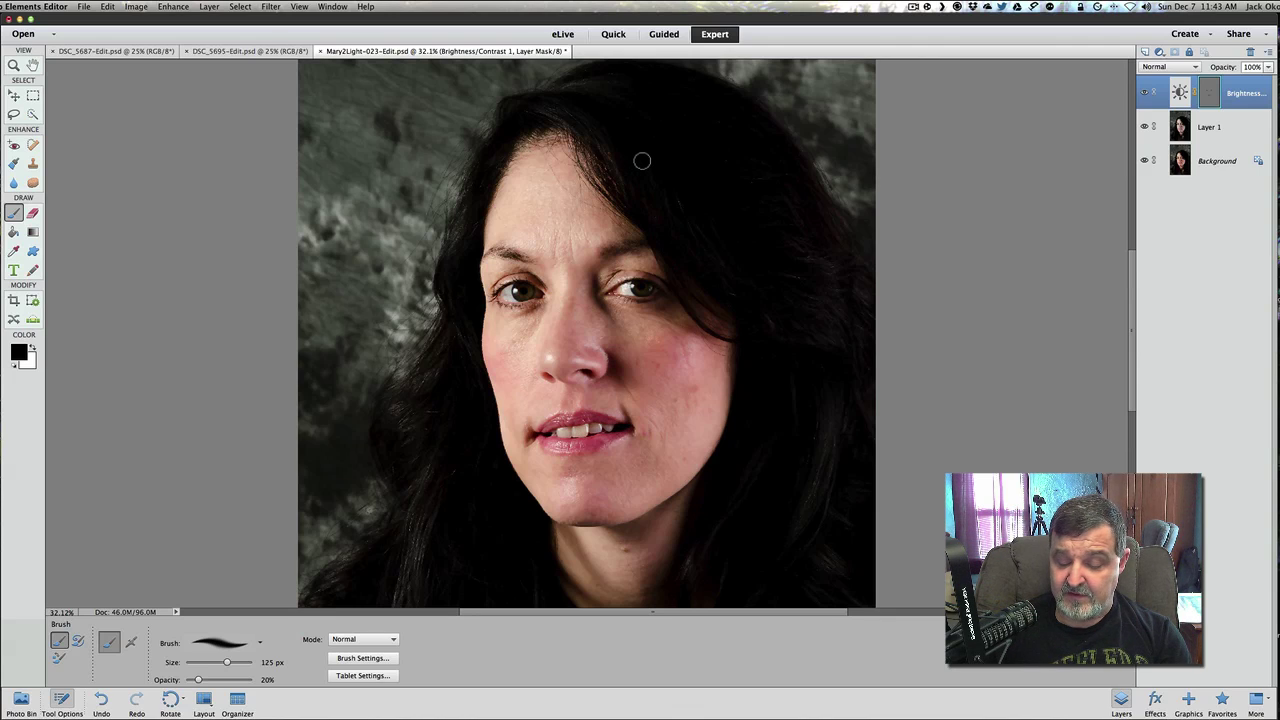
# Enlarge the brush to 400 px and paint the mask over the hair toward the jaw
pyautogui.press(']')
pyautogui.press(']')
pyautogui.press(']')
pyautogui.press(']')
pyautogui.press(']')
pyautogui.press(']')
pyautogui.press(']')
pyautogui.press(']')
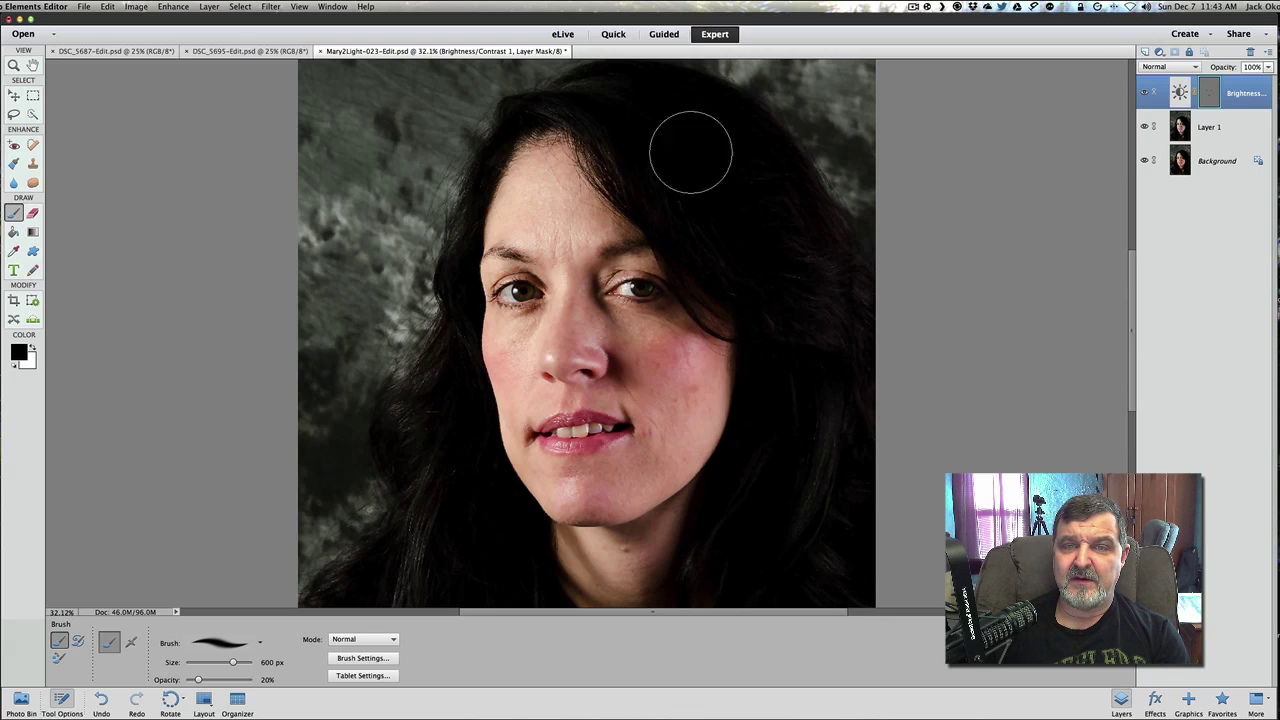
pyautogui.press('[')
pyautogui.press('[')
pyautogui.press('[')
pyautogui.press('[')
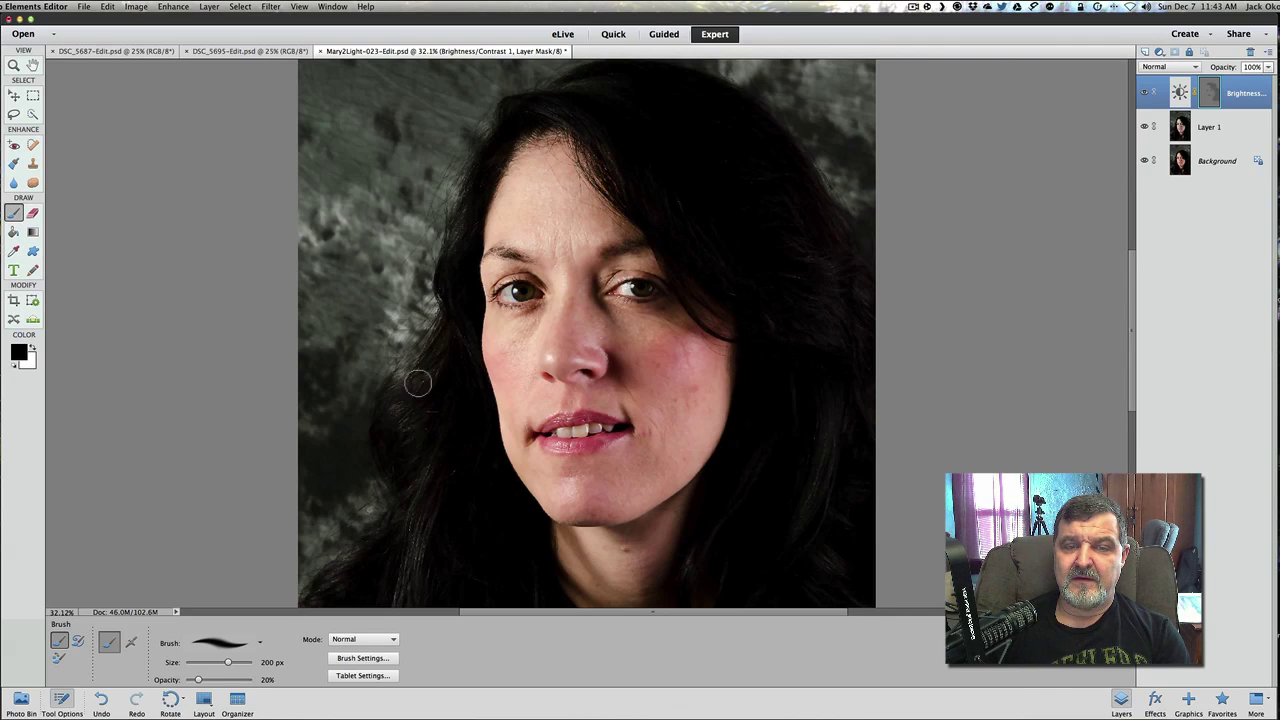
pyautogui.press(']')
pyautogui.press(']')
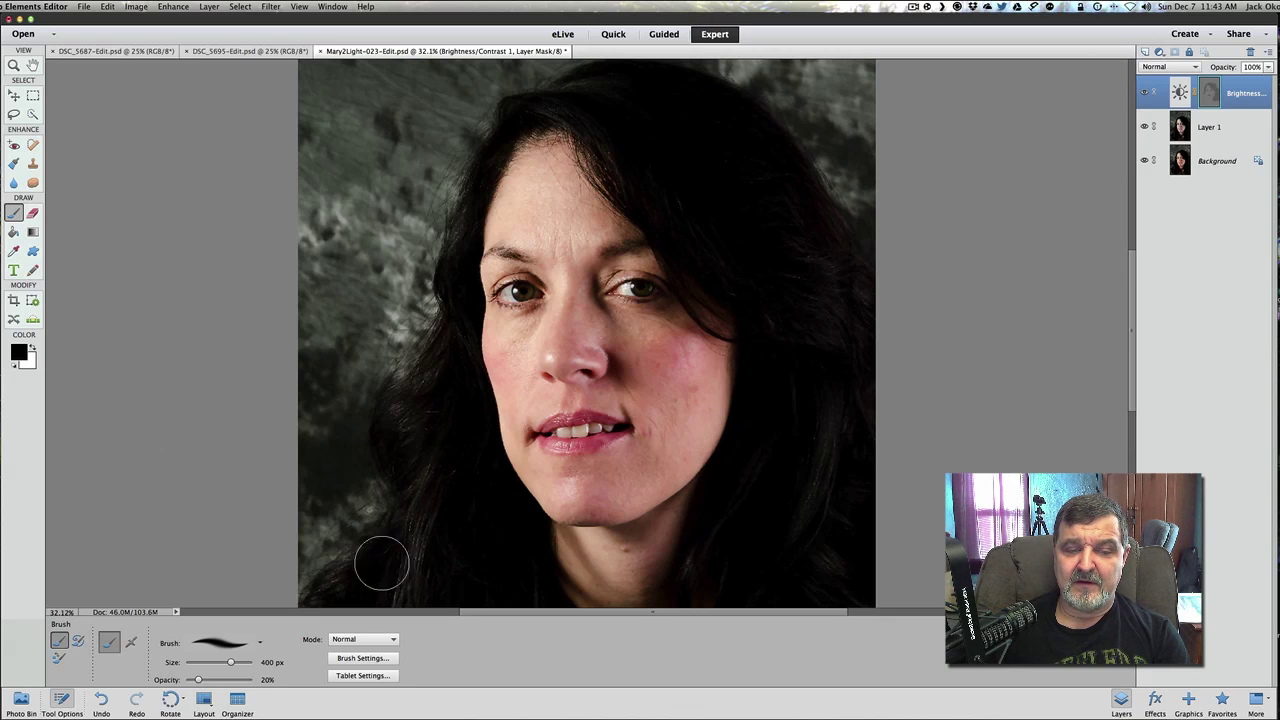
pyautogui.moveTo(427, 429)
pyautogui.mouseDown()
pyautogui.moveTo(423, 394)
pyautogui.moveTo(437, 383)
pyautogui.moveTo(441, 483)
pyautogui.mouseUp()
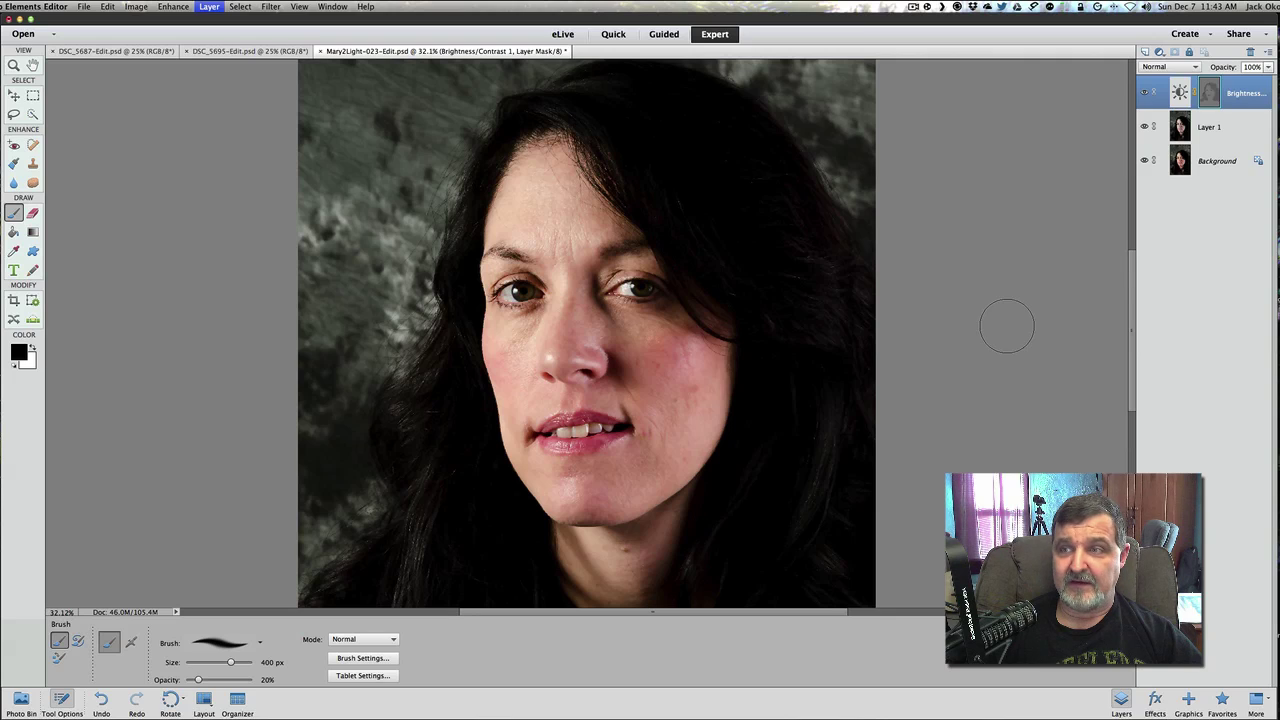
# Merge the Brightness/Contrast layer down, then toggle Layer 1's visibility twice to compare before and after
pyautogui.hotkey('ctrl', 'e')
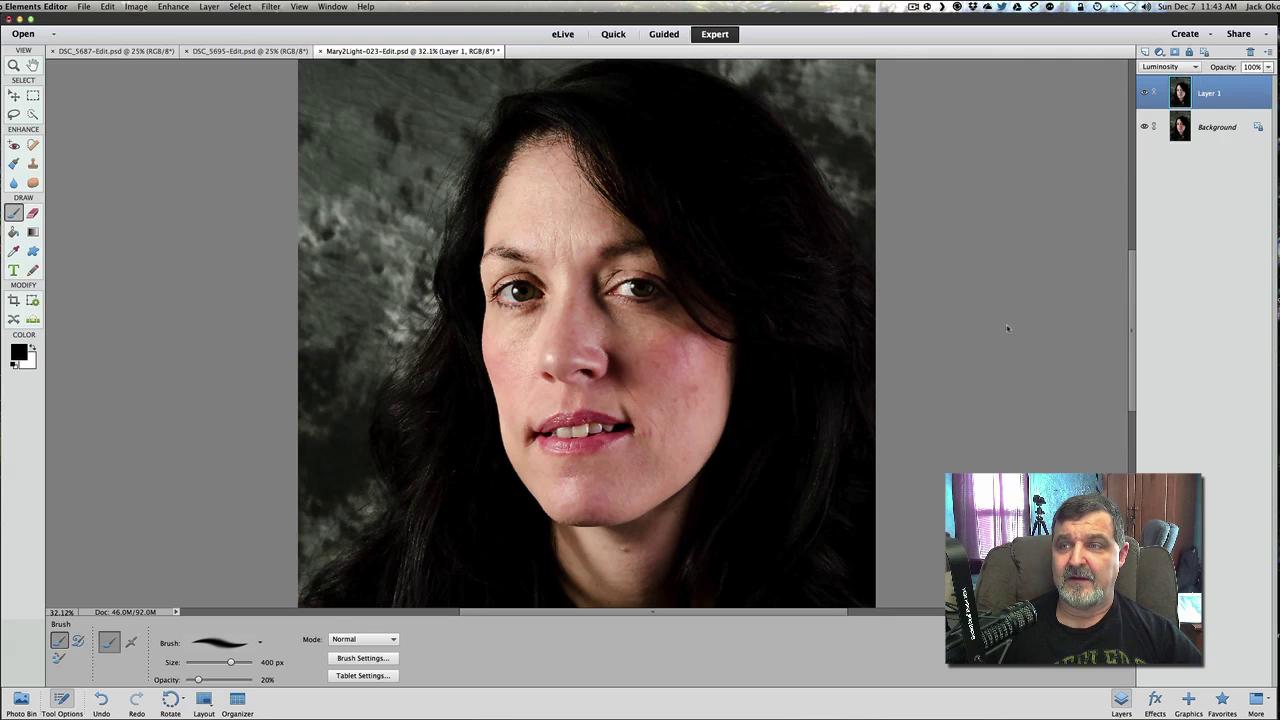
pyautogui.click(1146, 94)
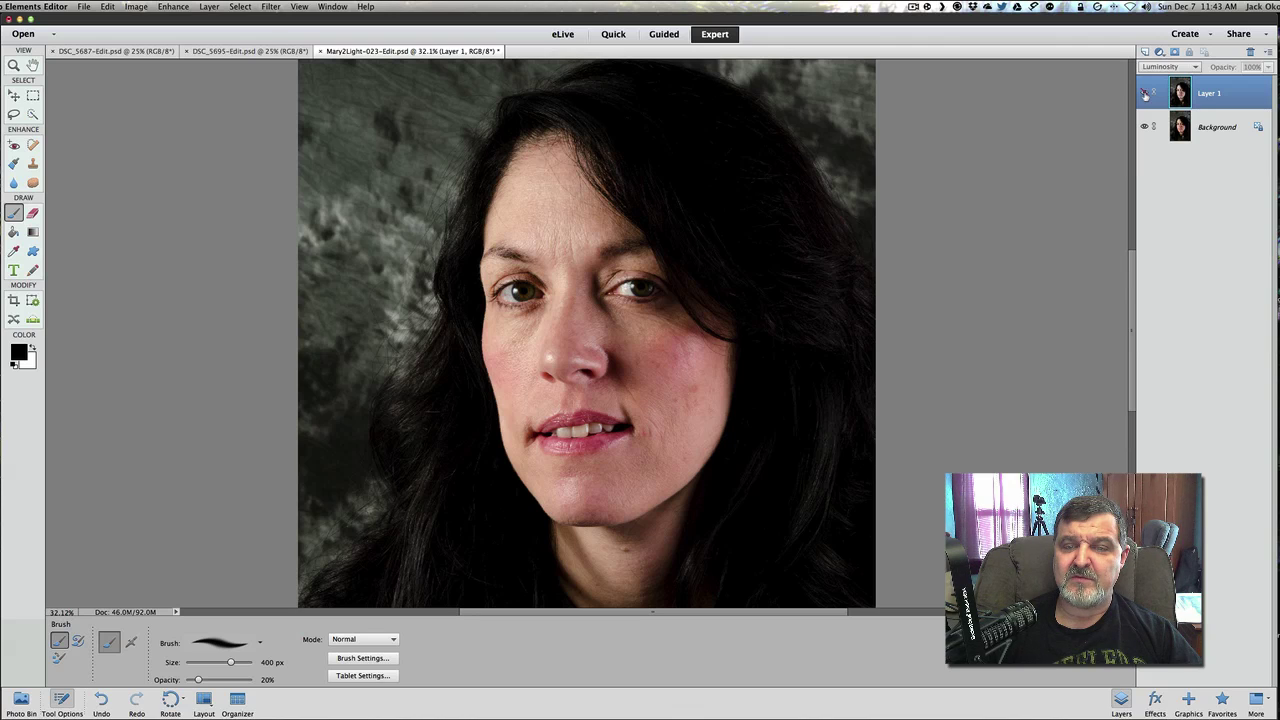
pyautogui.click(1146, 94)
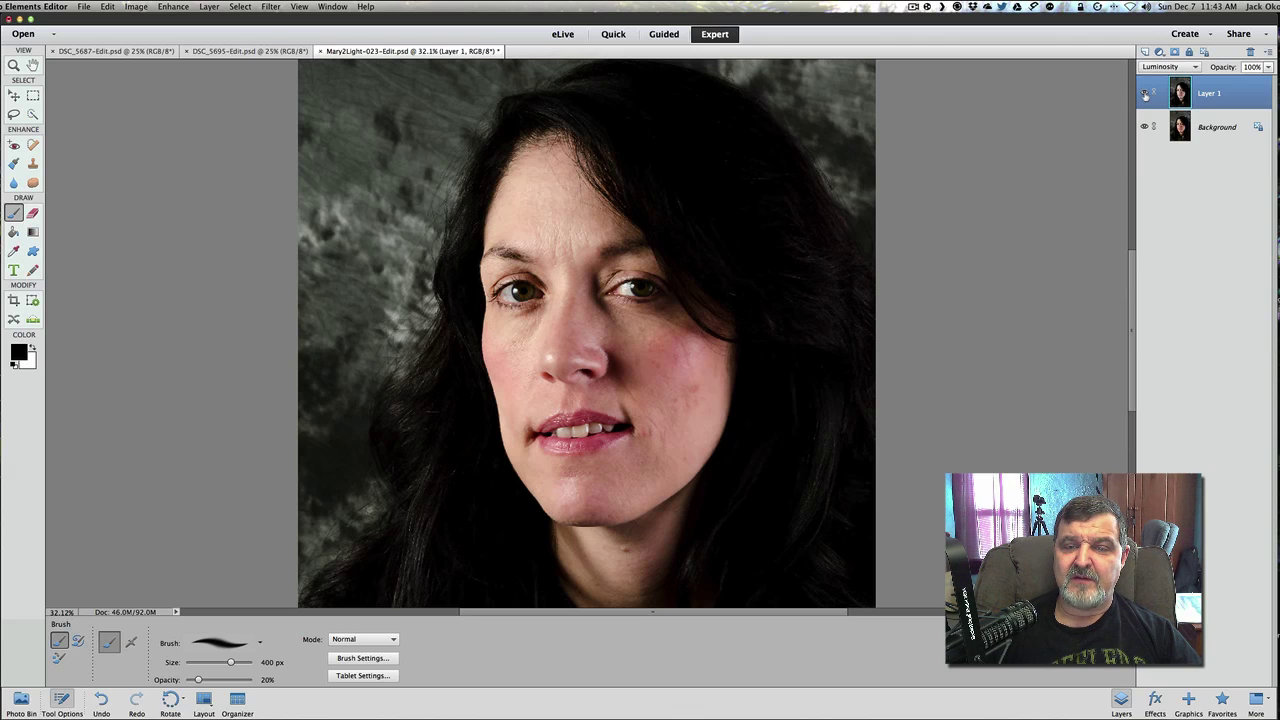
pyautogui.click(1146, 94)
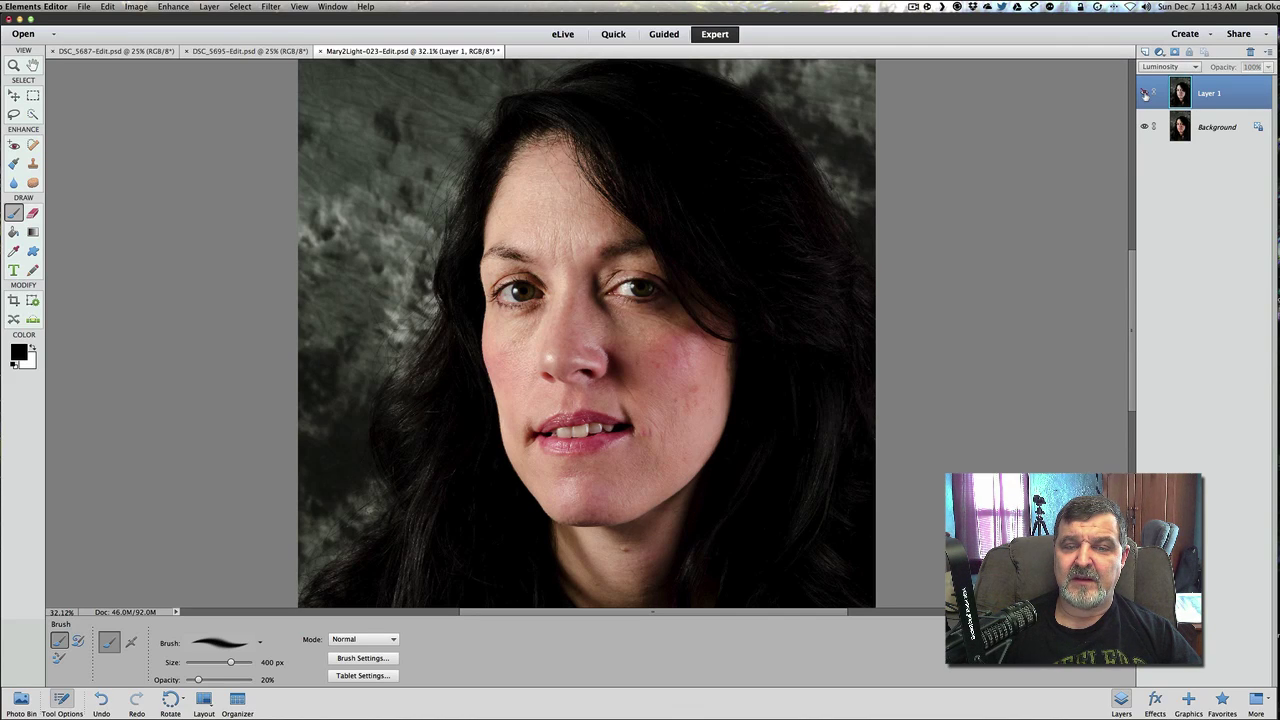
pyautogui.click(1146, 94)
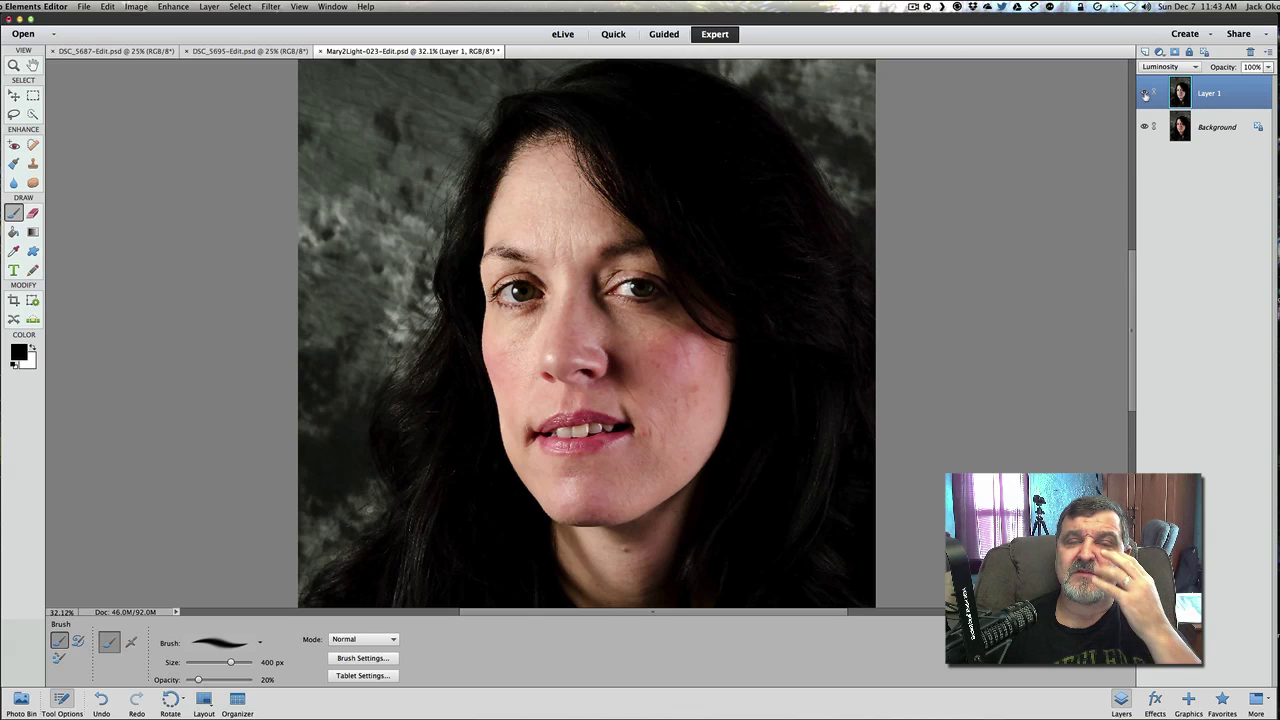